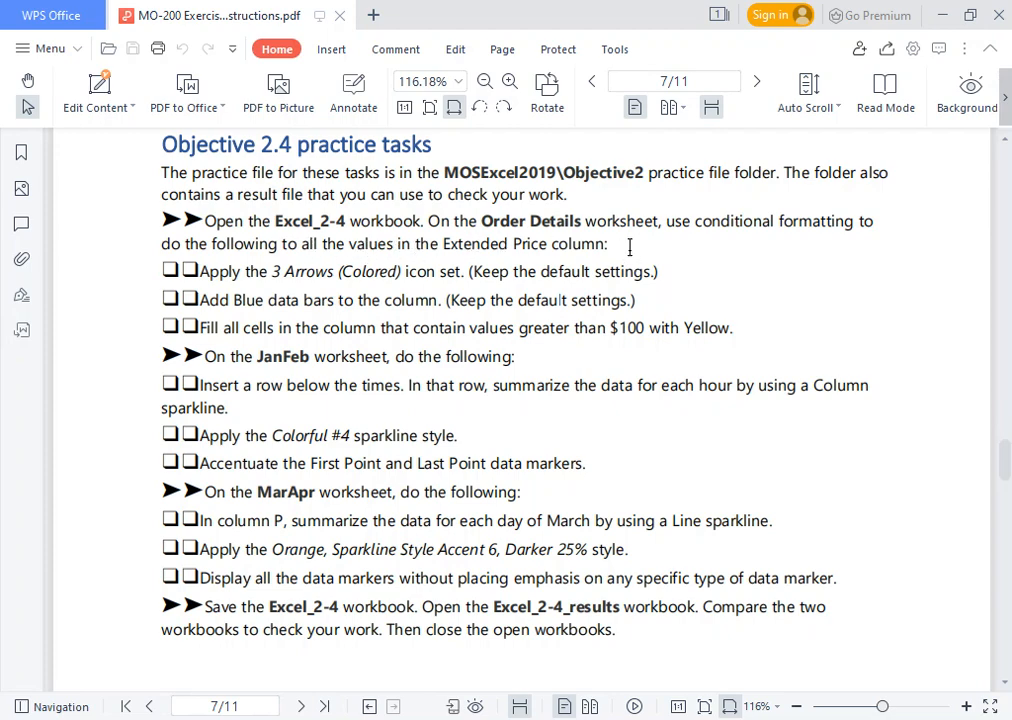
- In the Excel_2-4 workbook, apply the 3 Arrows (Colored) icon set to all ExtendedPrice values, F2:F214, on the Order Details sheet
{"action": "key", "text": "alt+Tab"}
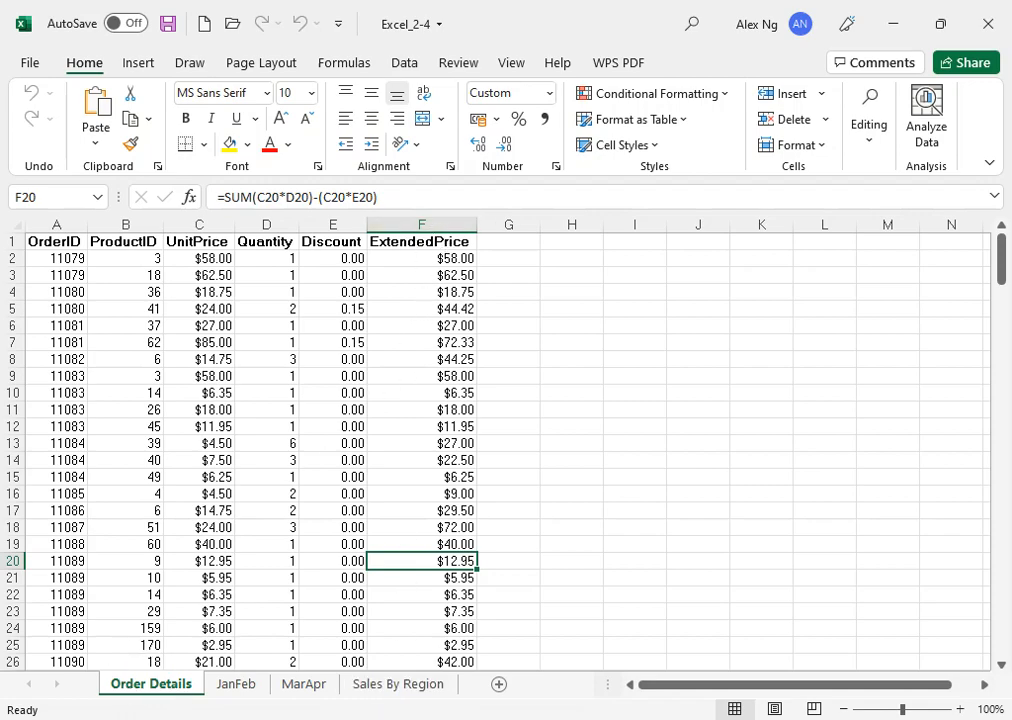
{"action": "key", "text": "alt+Tab"}
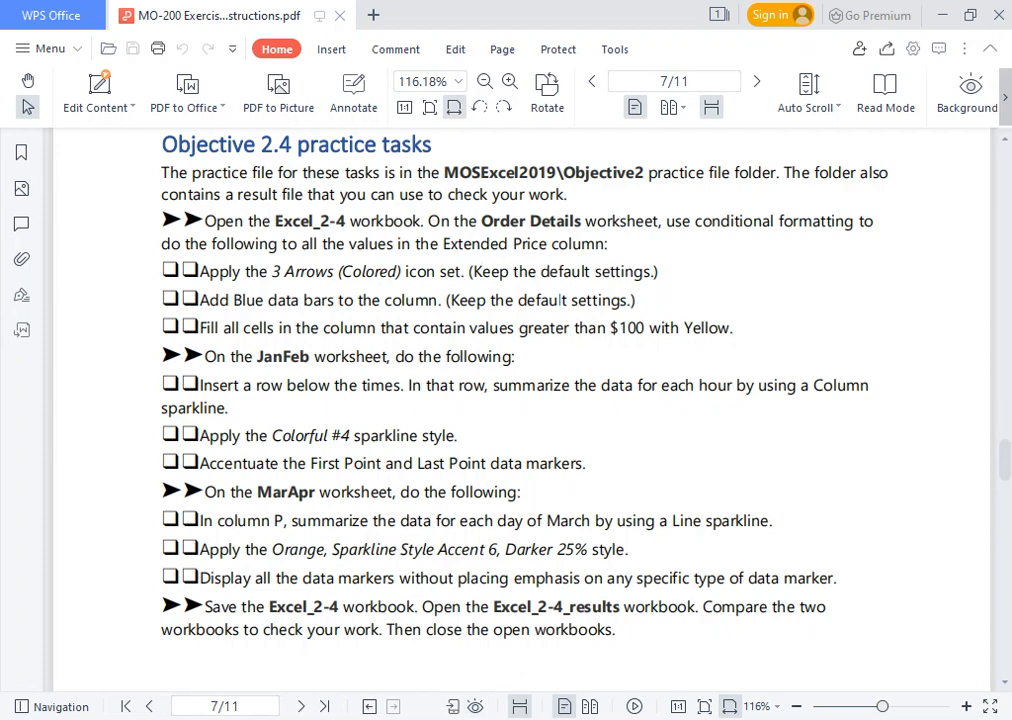
{"action": "left_click", "coordinate": [429, 718]}
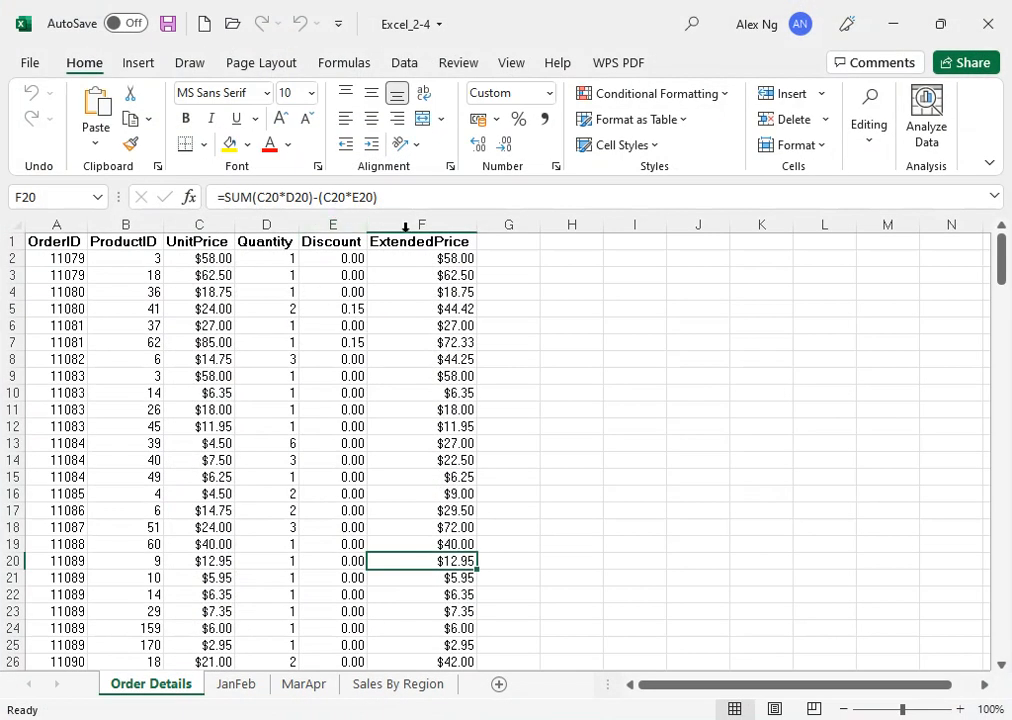
{"action": "left_click", "coordinate": [506, 260]}
{"action": "left_click", "coordinate": [451, 258]}
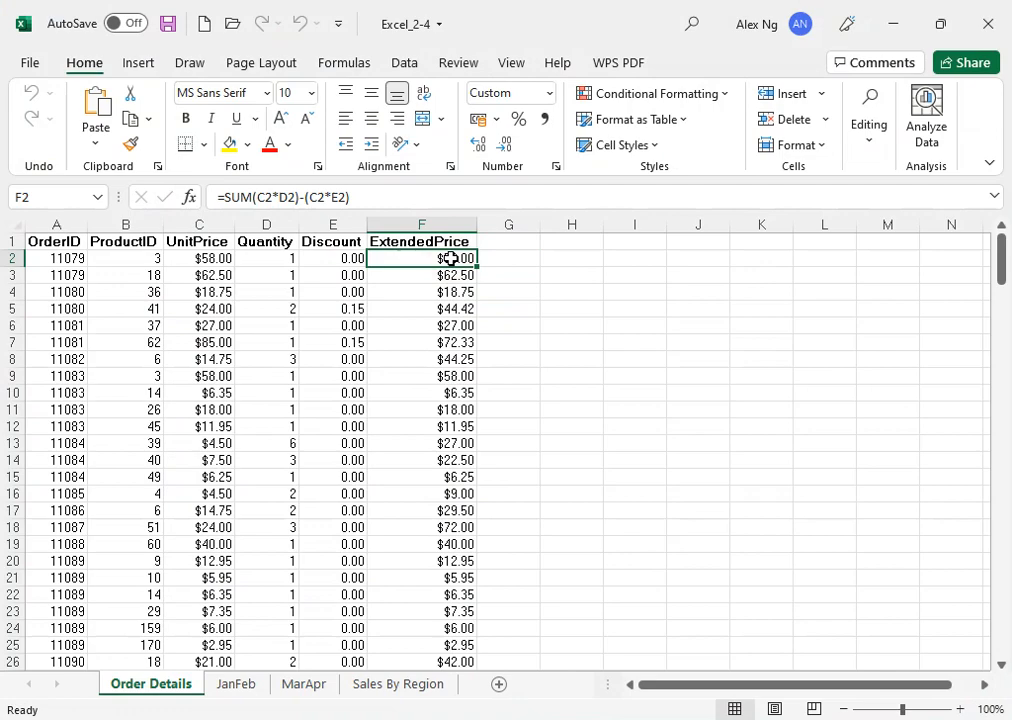
{"action": "key", "text": "ctrl+shift+Down"}
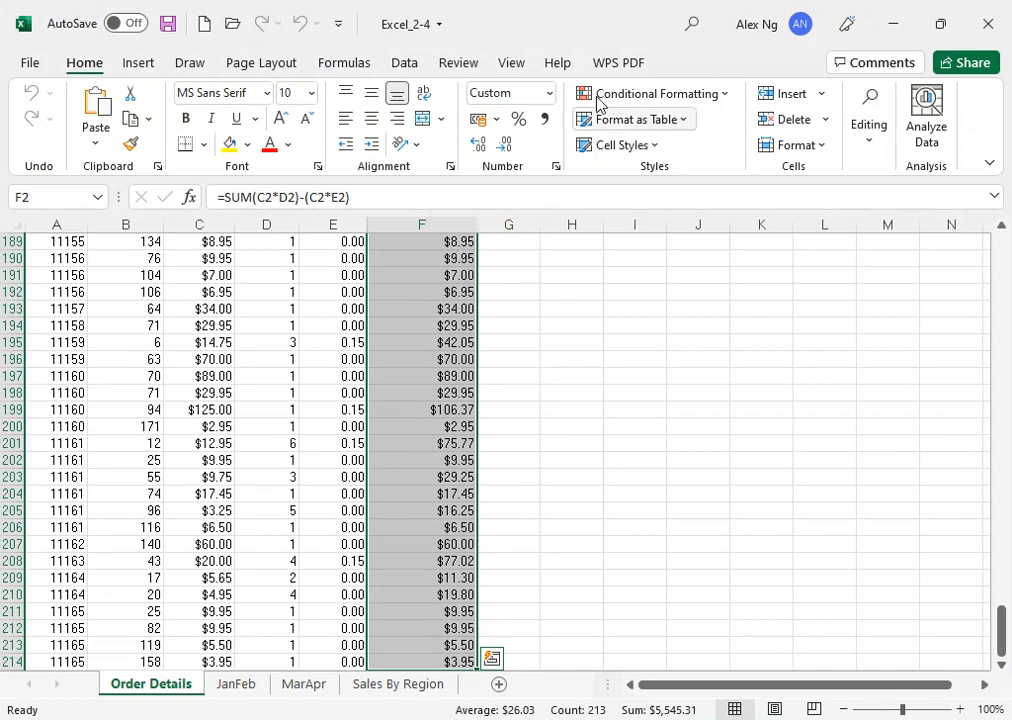
{"action": "left_click", "coordinate": [649, 105]}
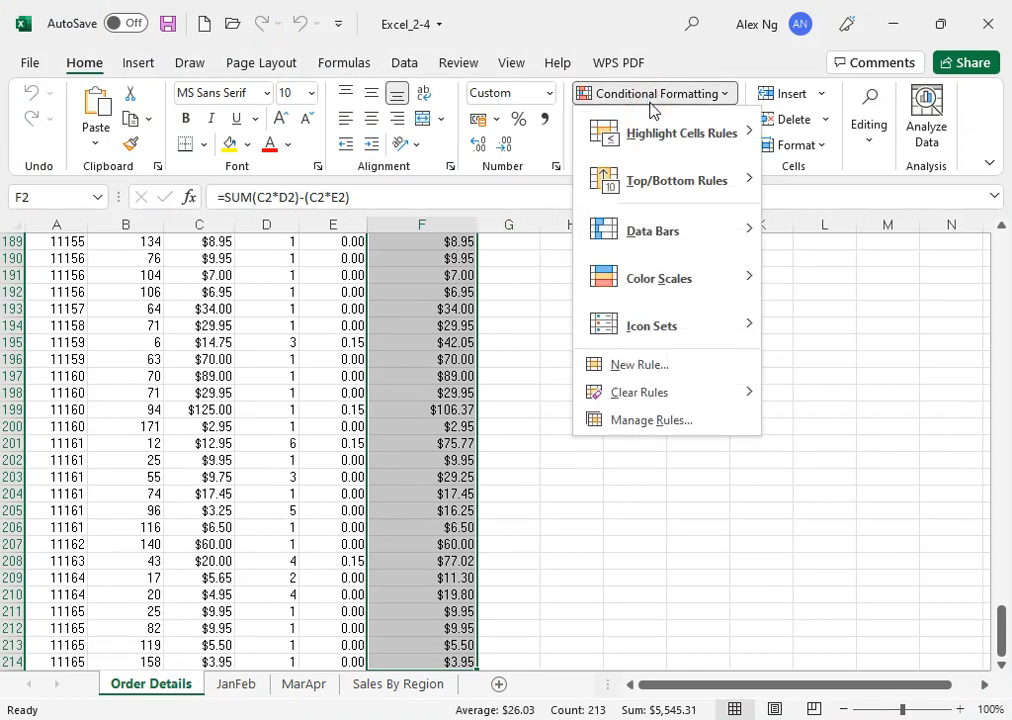
{"action": "mouse_move", "coordinate": [660, 330]}
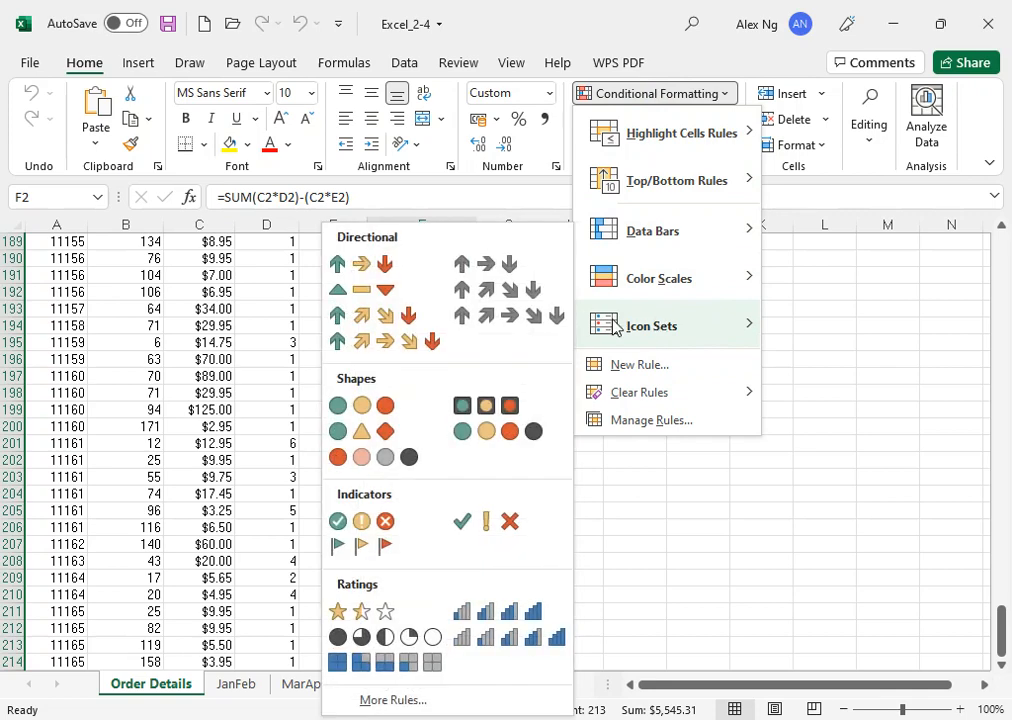
{"action": "left_click", "coordinate": [354, 265]}
{"action": "scroll", "coordinate": [510, 292], "scroll_direction": "up", "scroll_amount": 3}
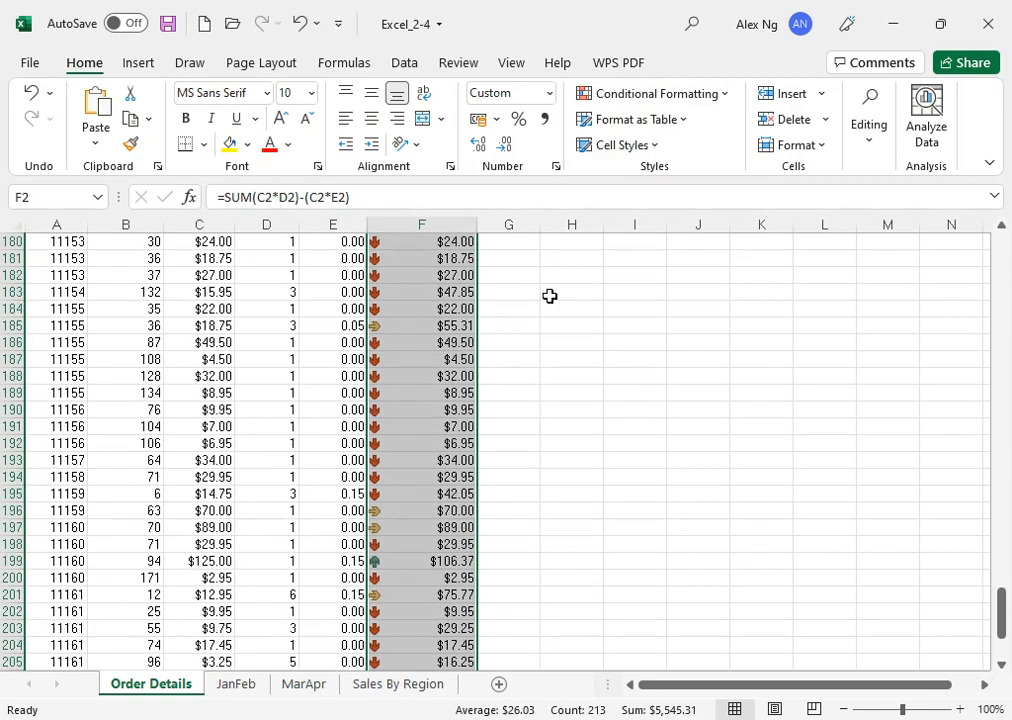
{"action": "scroll", "coordinate": [549, 296], "scroll_direction": "up", "scroll_amount": 1}
- Add blue gradient-fill data bars to the selected ExtendedPrice values with conditional formatting
{"action": "key", "text": "alt+Tab"}
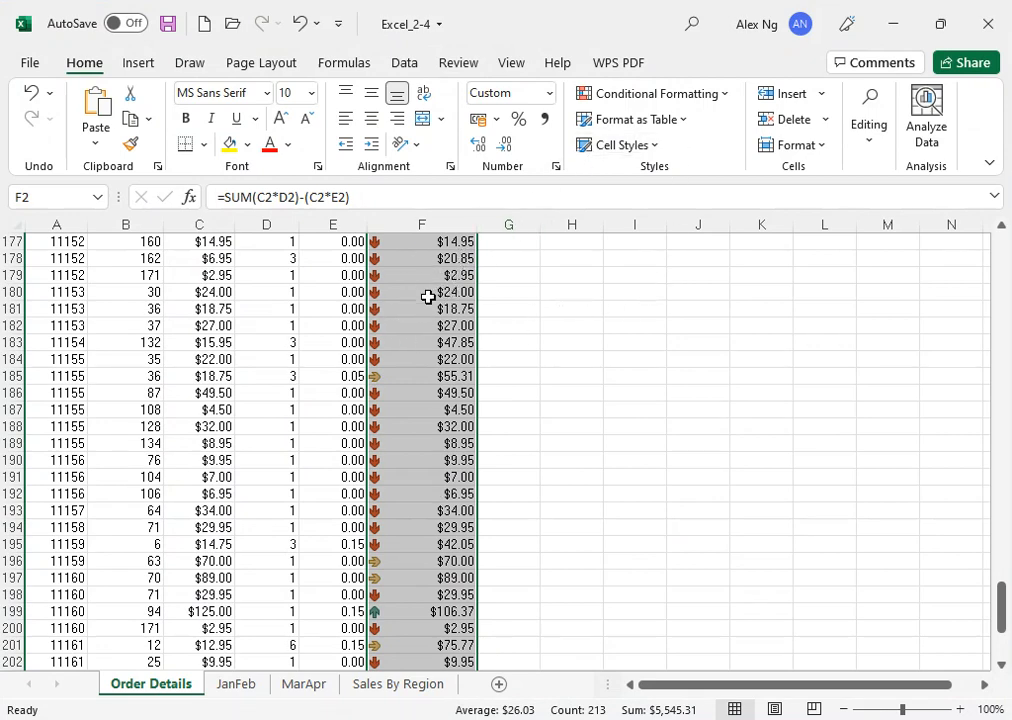
{"action": "left_click", "coordinate": [678, 102]}
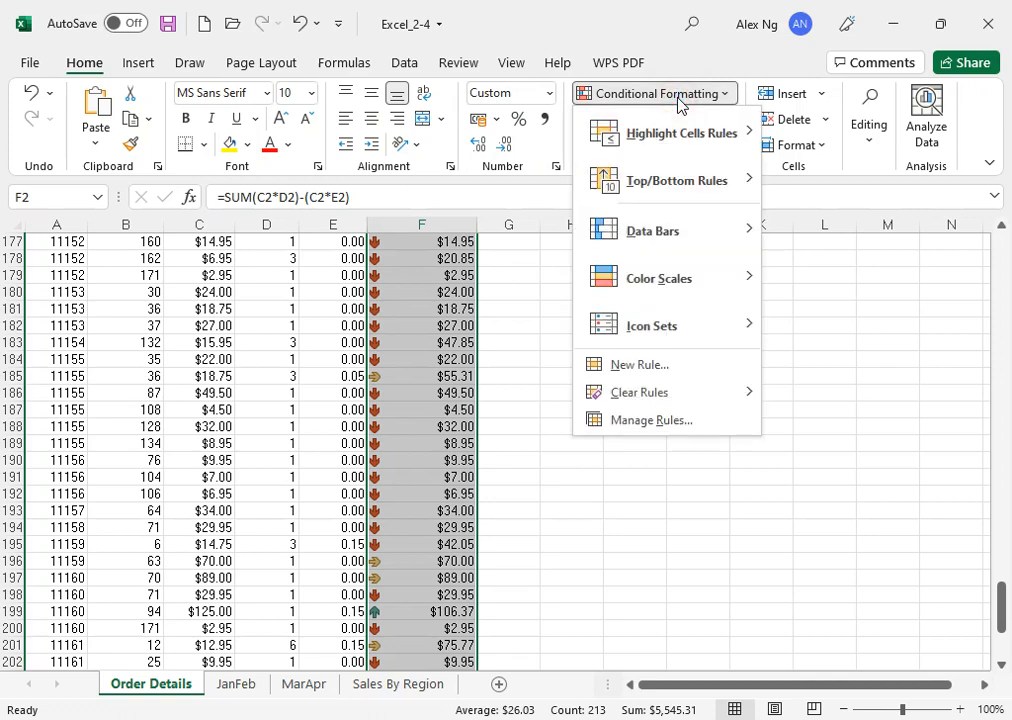
{"action": "mouse_move", "coordinate": [630, 248]}
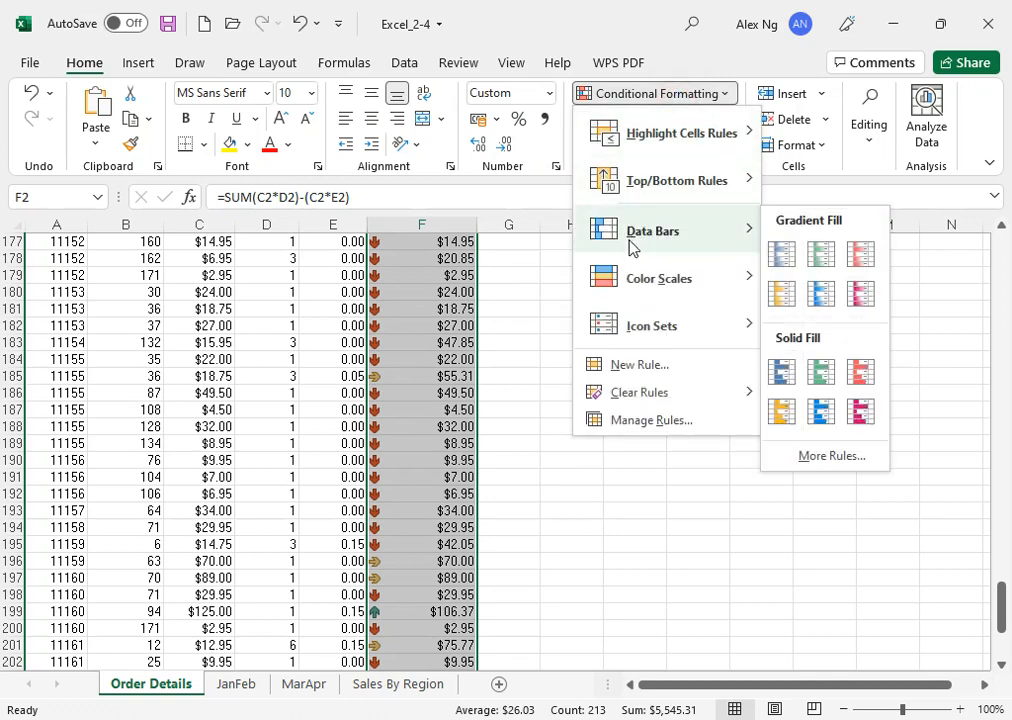
{"action": "left_click", "coordinate": [779, 257]}
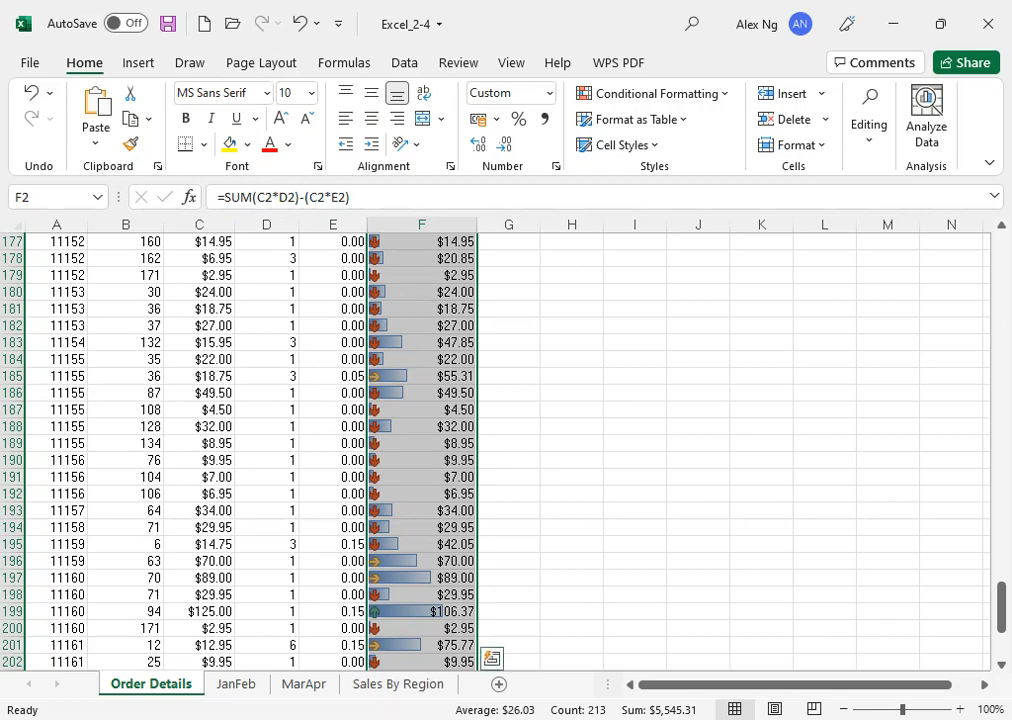
- Highlight ExtendedPrice values greater than 100 with Yellow Fill with Dark Yellow Text
{"action": "key", "text": "alt+Tab"}
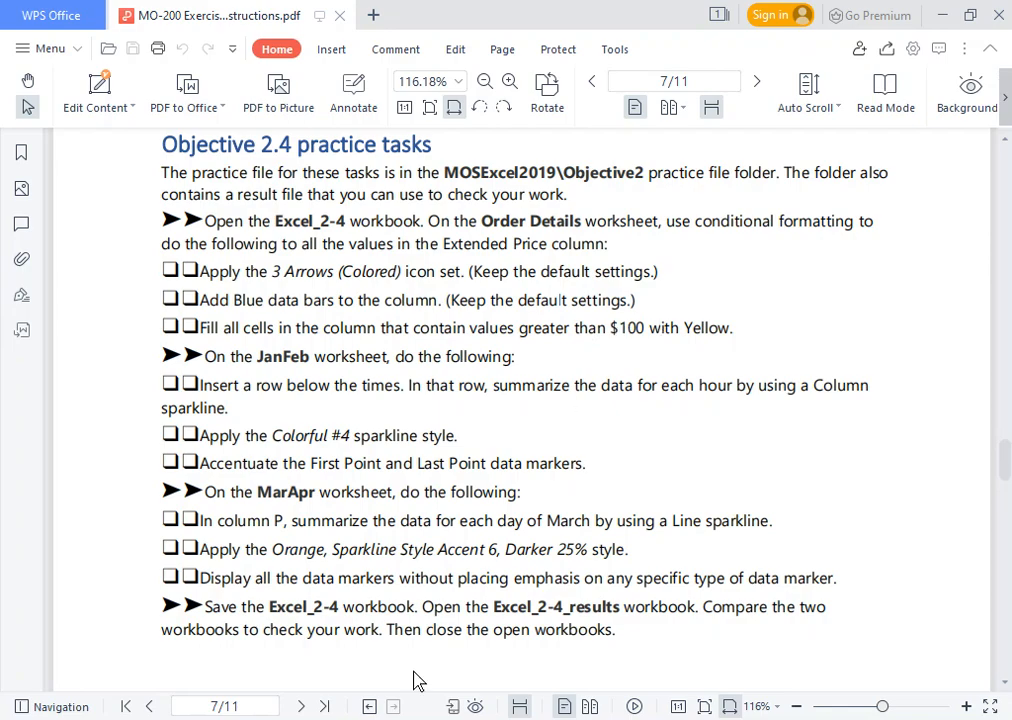
{"action": "left_click", "coordinate": [429, 716]}
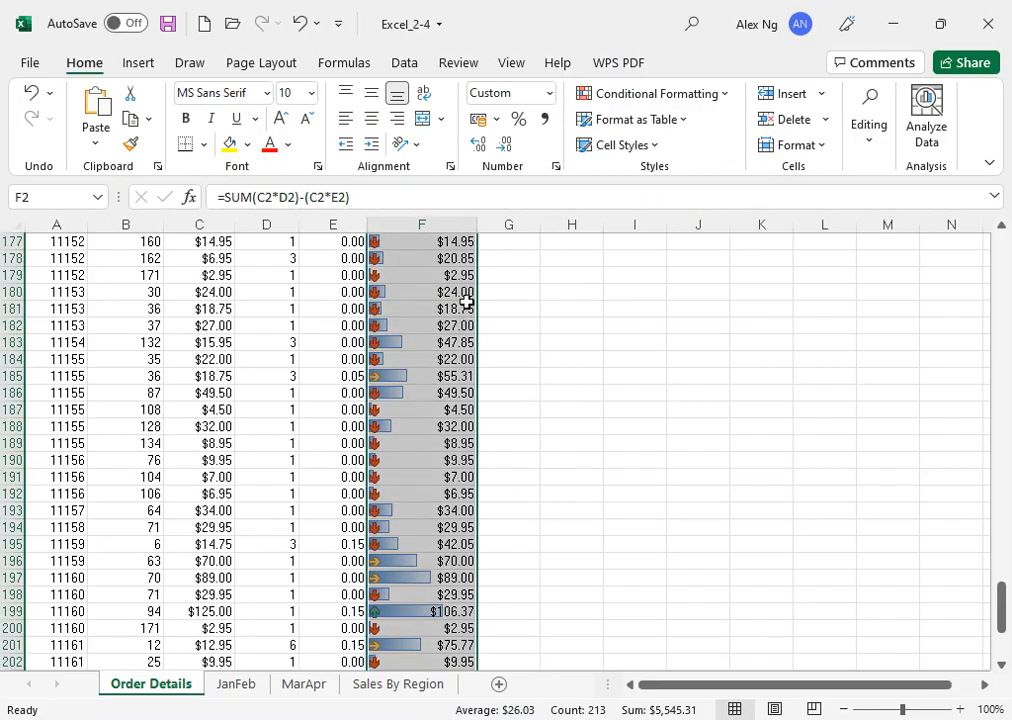
{"action": "left_click", "coordinate": [695, 105]}
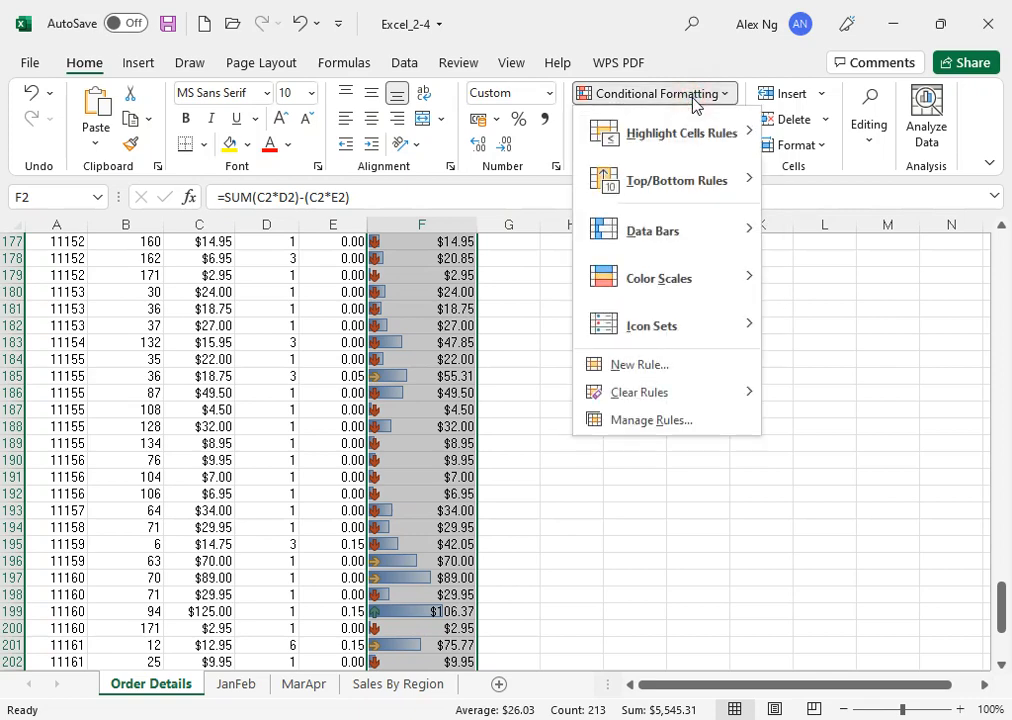
{"action": "mouse_move", "coordinate": [676, 134]}
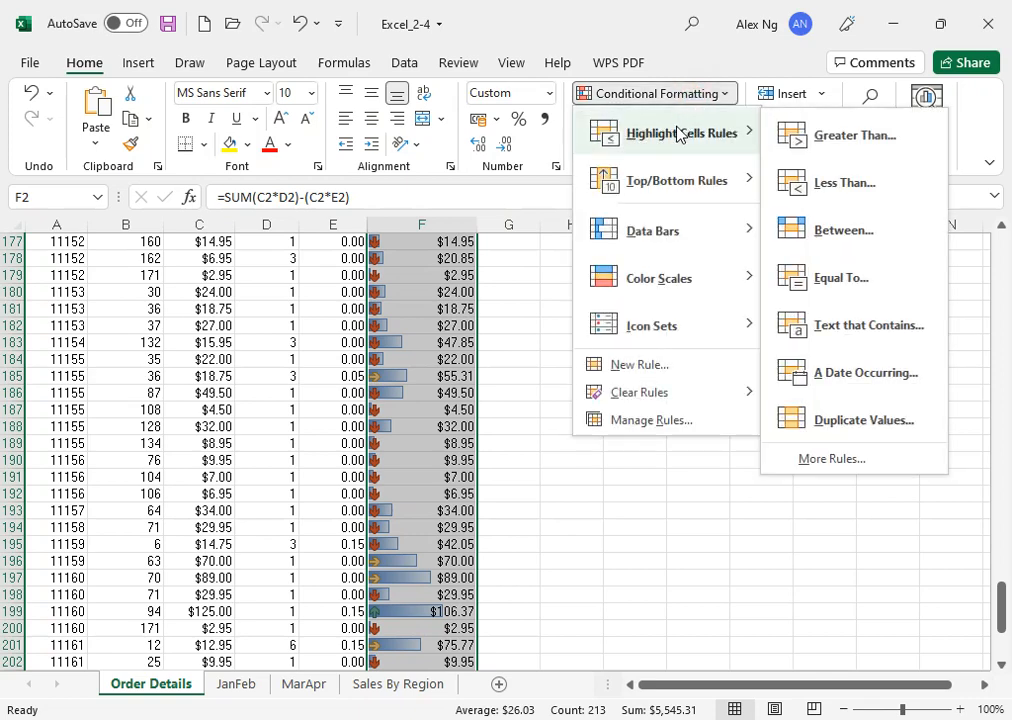
{"action": "left_click", "coordinate": [800, 138]}
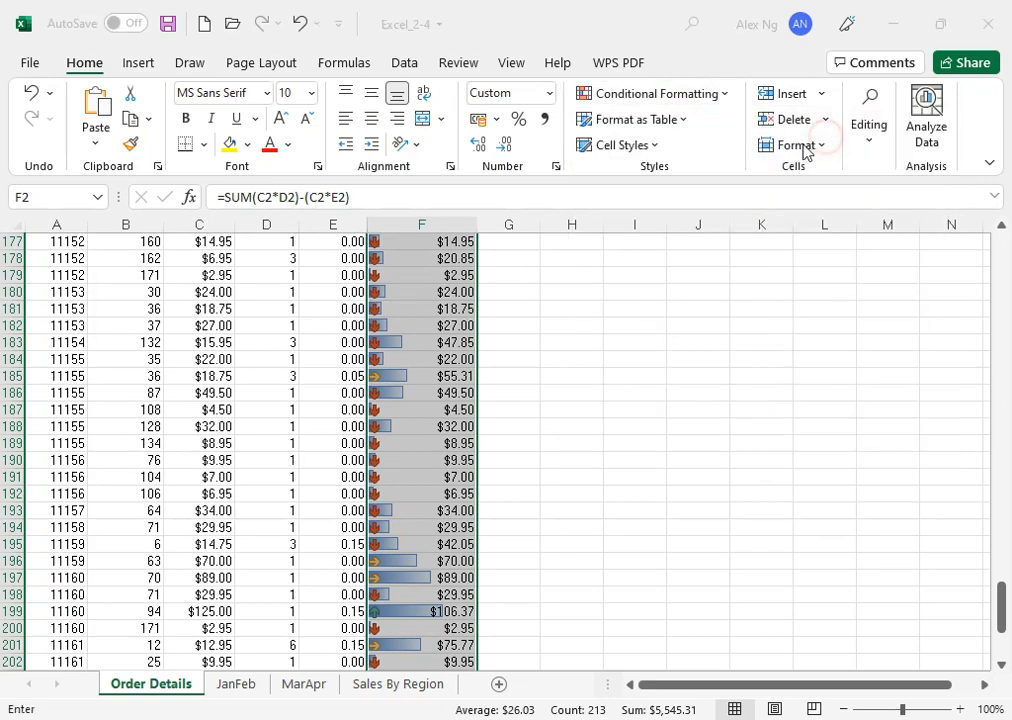
{"action": "type", "text": "100"}
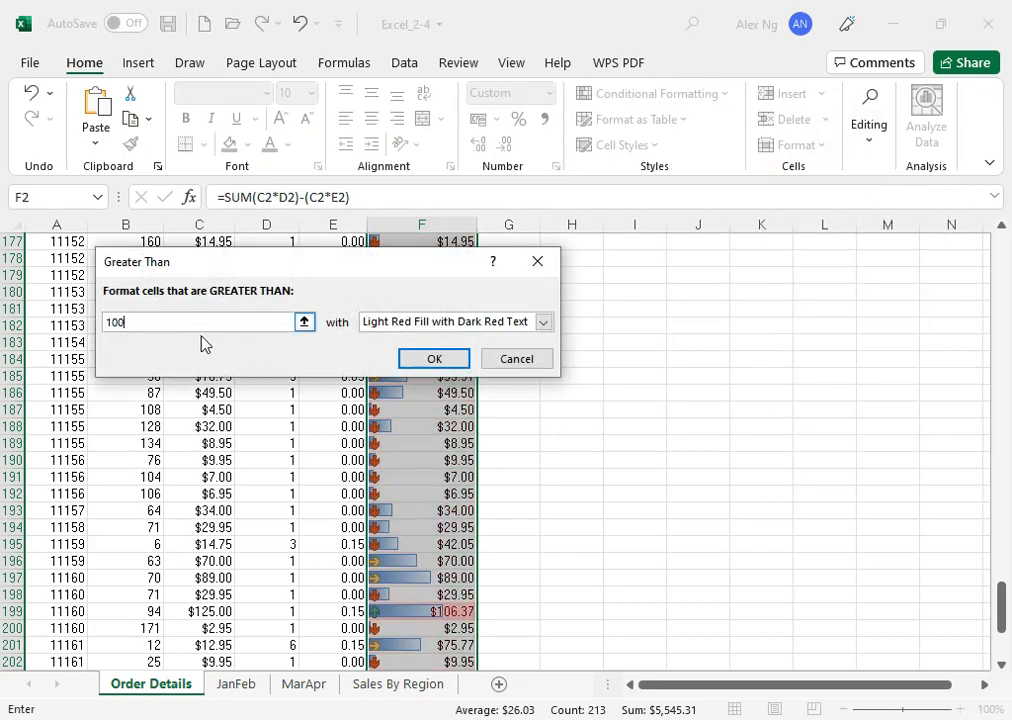
{"action": "left_click", "coordinate": [386, 325]}
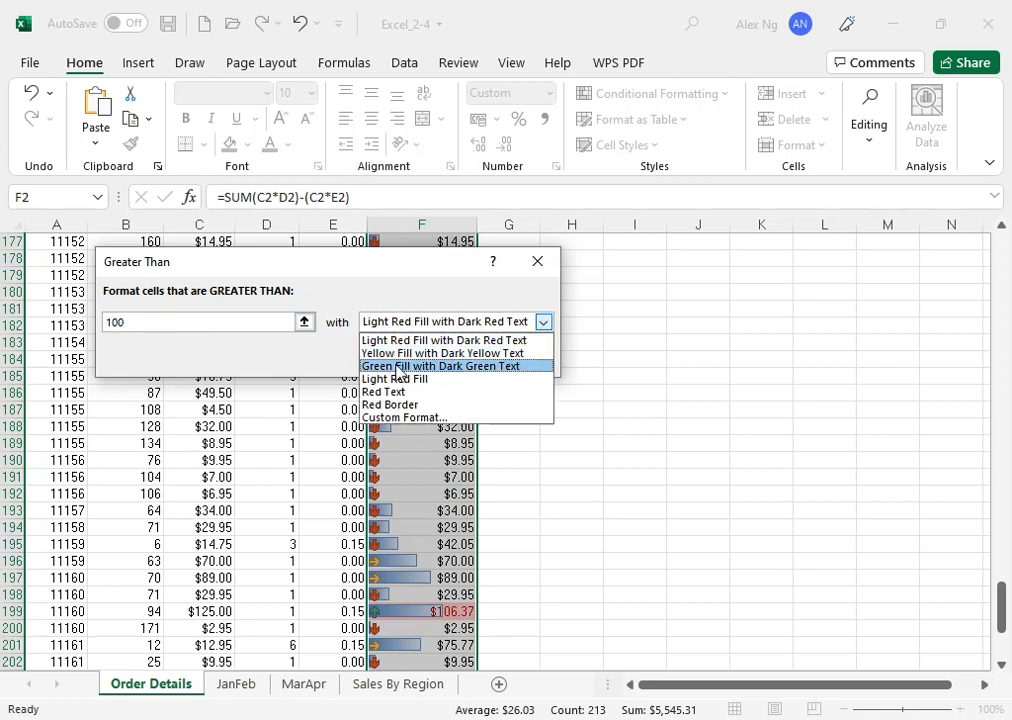
{"action": "left_click", "coordinate": [400, 355]}
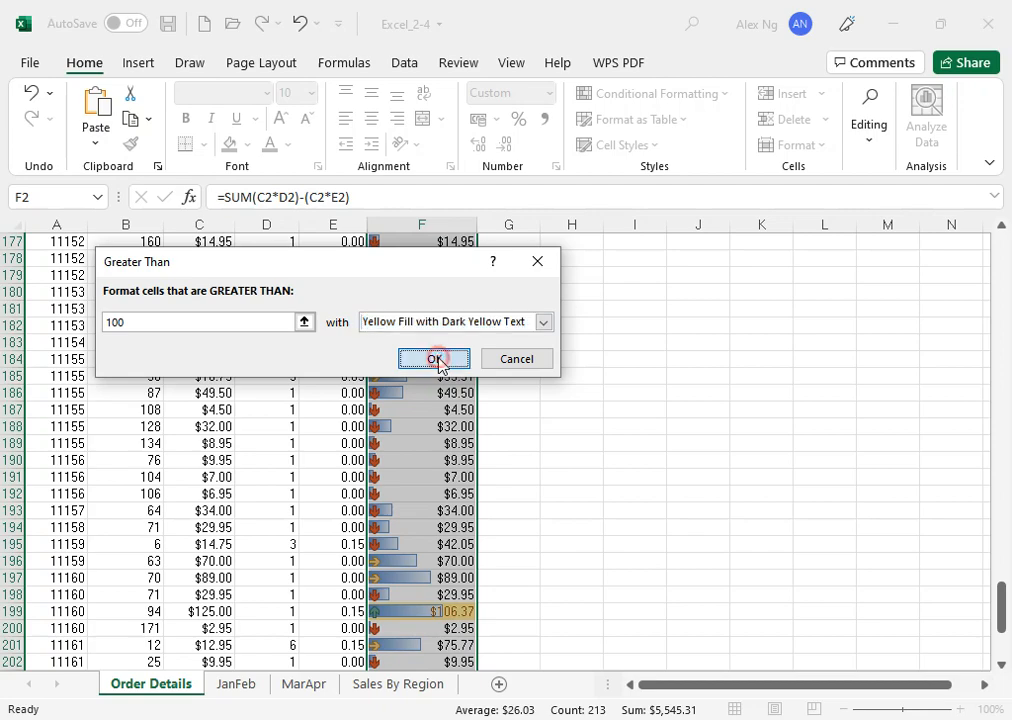
{"action": "left_click", "coordinate": [438, 360]}
{"action": "left_click", "coordinate": [535, 440]}
{"action": "scroll", "coordinate": [535, 440], "scroll_direction": "down", "scroll_amount": 3}
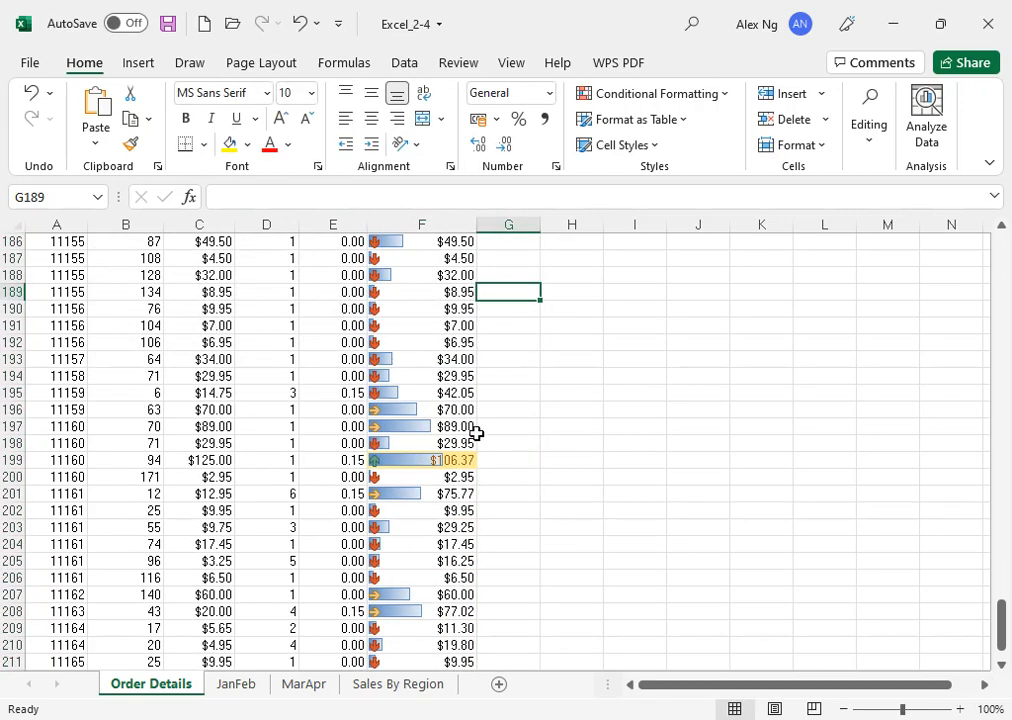
{"action": "left_click", "coordinate": [440, 459]}
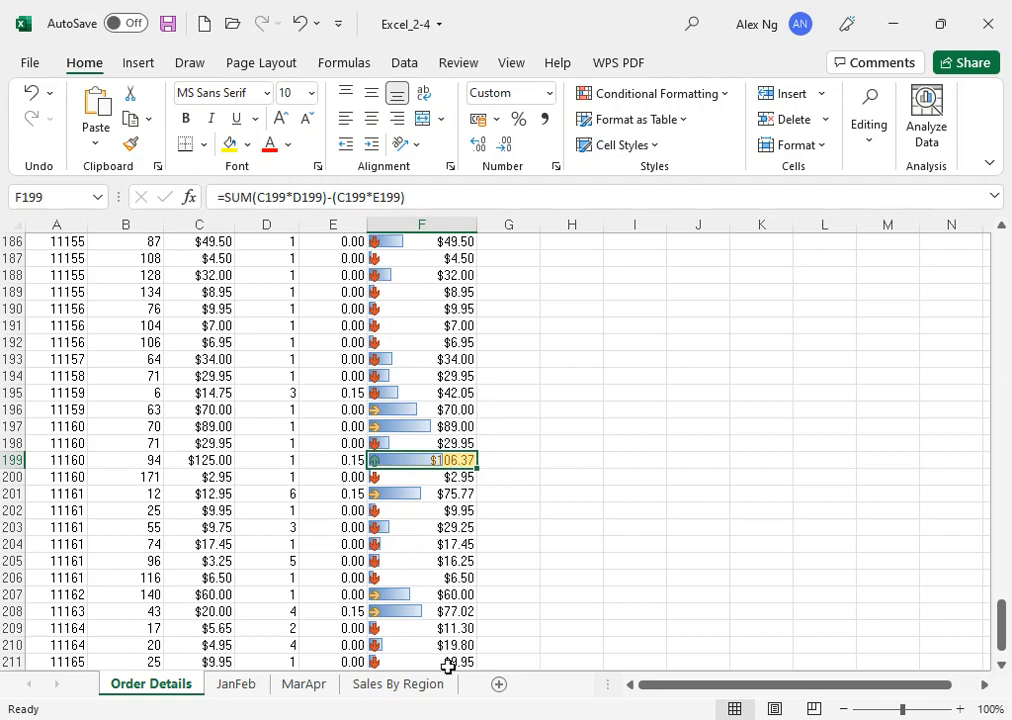
- Insert a blank row directly below the January hour headings on the JanFeb worksheet
{"action": "key", "text": "alt+Tab"}
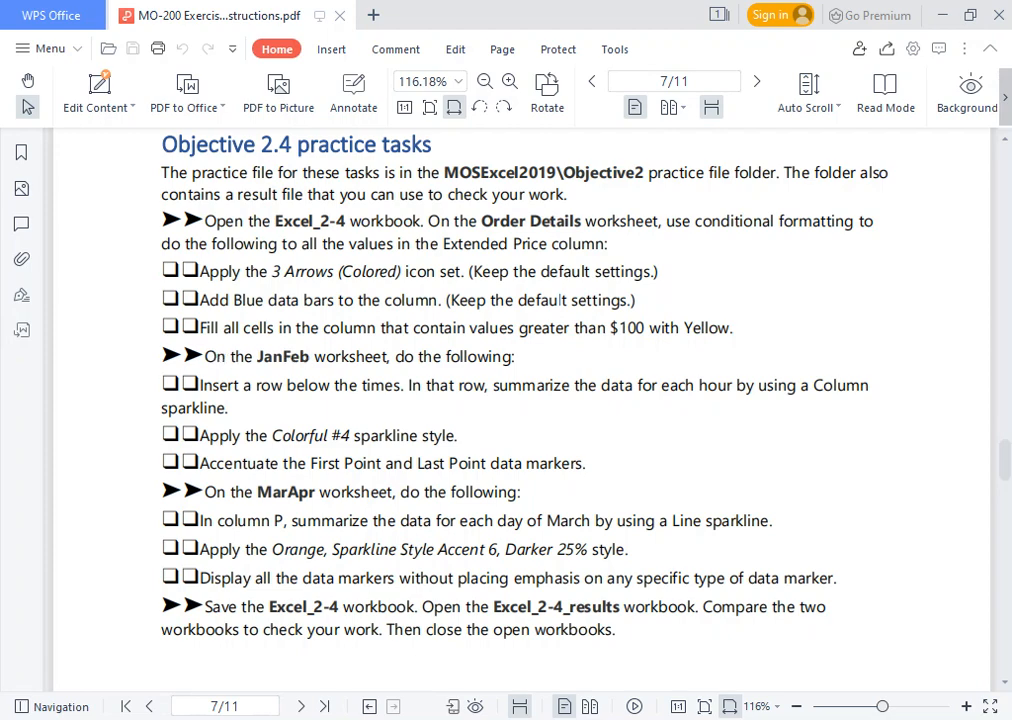
{"action": "key", "text": "alt+Tab"}
{"action": "left_click", "coordinate": [234, 686]}
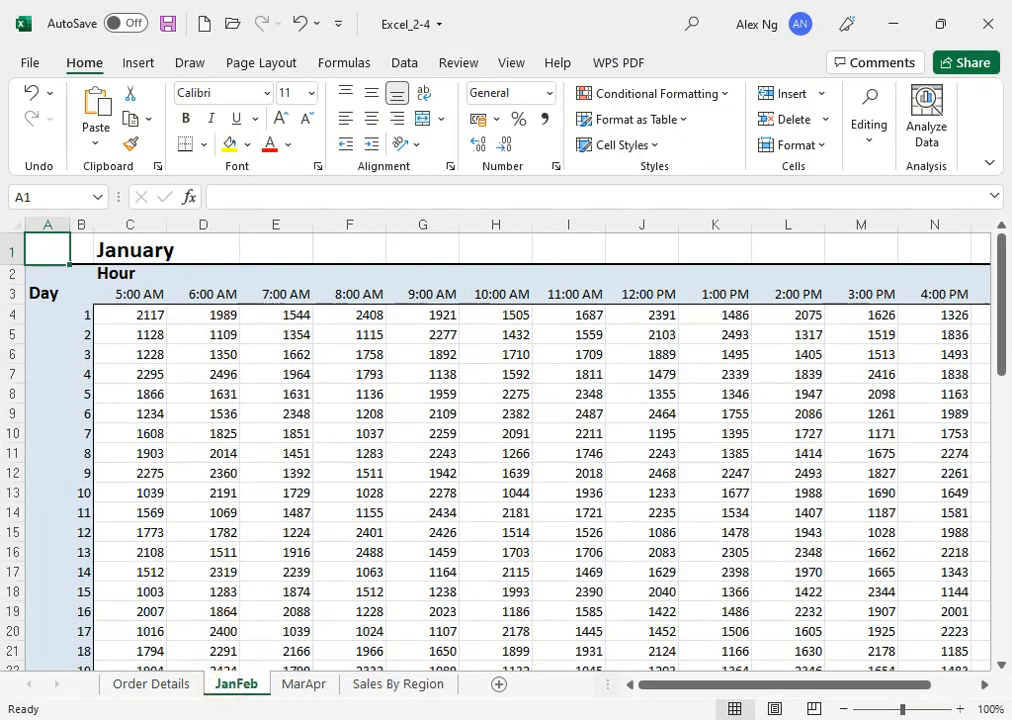
{"action": "key", "text": "alt+Tab"}
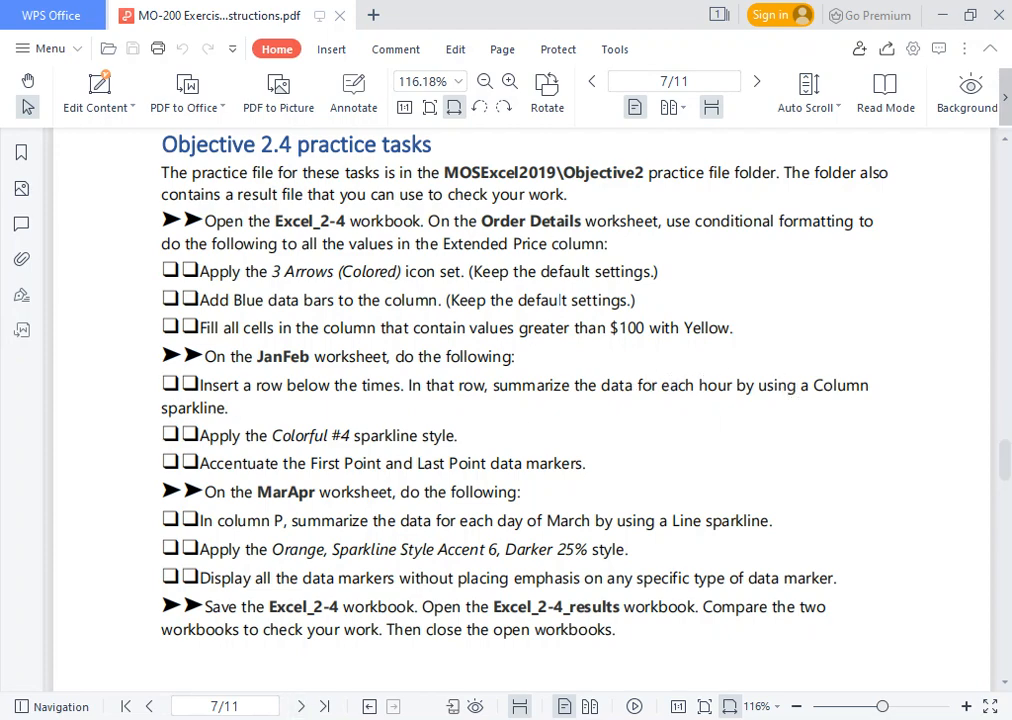
{"action": "key", "text": "alt+Tab"}
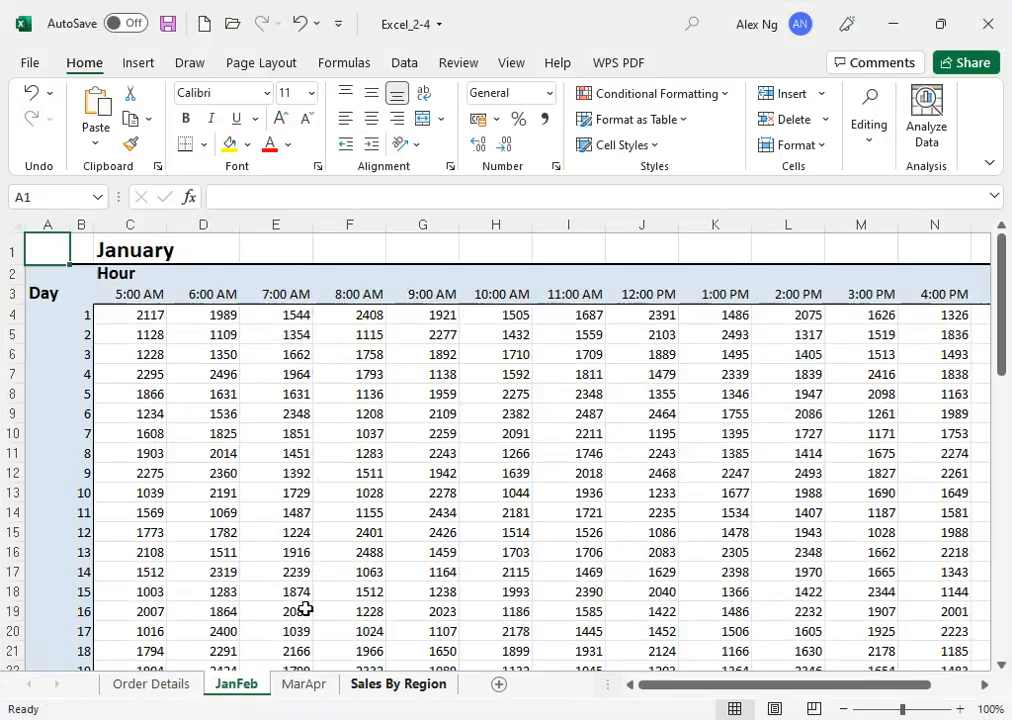
{"action": "left_click", "coordinate": [110, 316]}
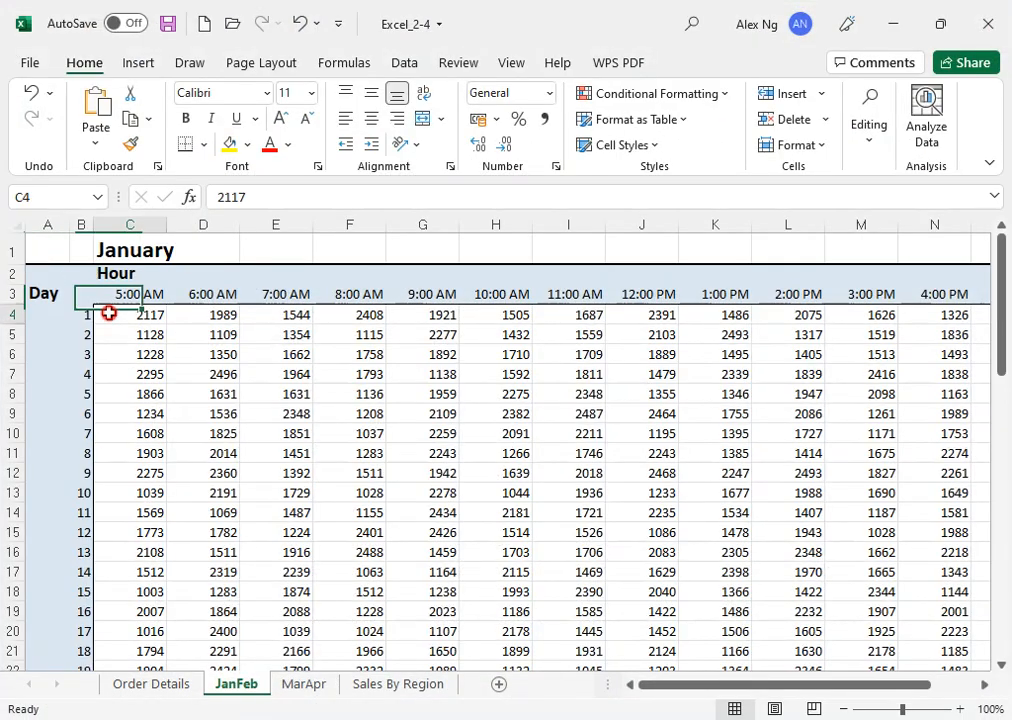
{"action": "left_click", "coordinate": [13, 315]}
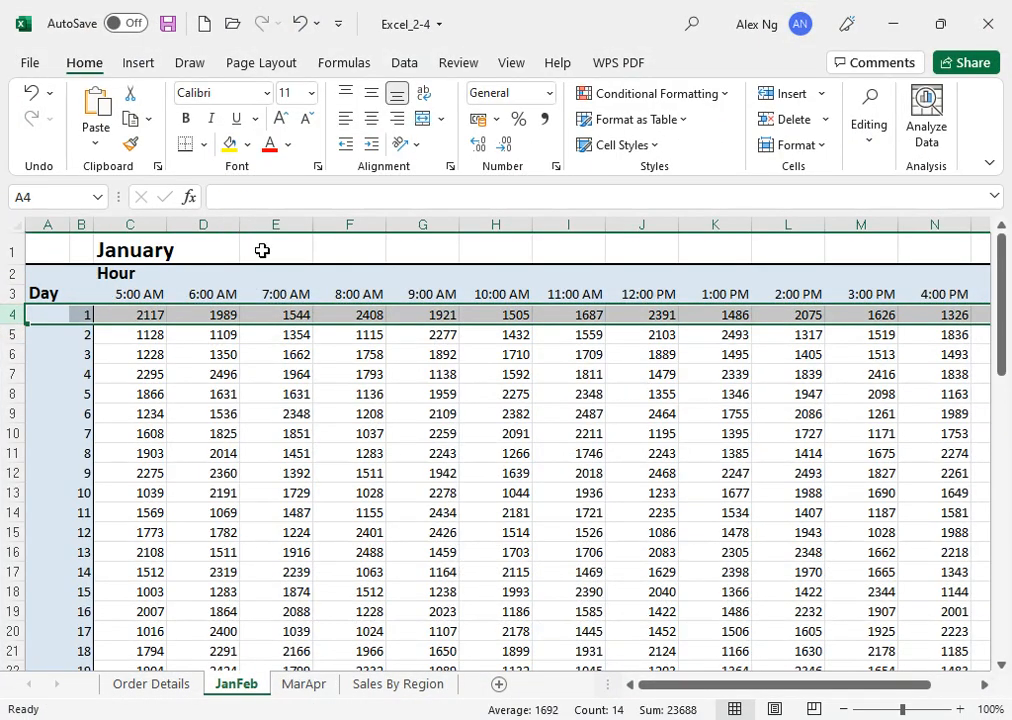
{"action": "left_click", "coordinate": [790, 96]}
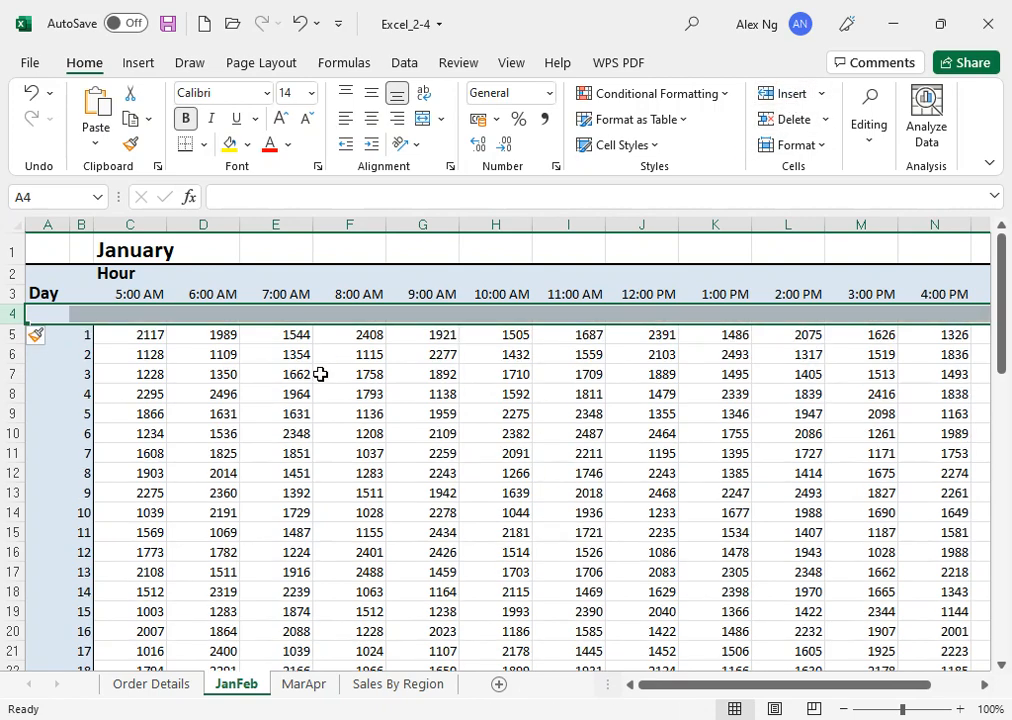
{"action": "left_click", "coordinate": [316, 375]}
- Insert Column sparklines in C4:O4 of the JanFeb worksheet, using C5:O35 as the data range
{"action": "left_click", "coordinate": [143, 314]}
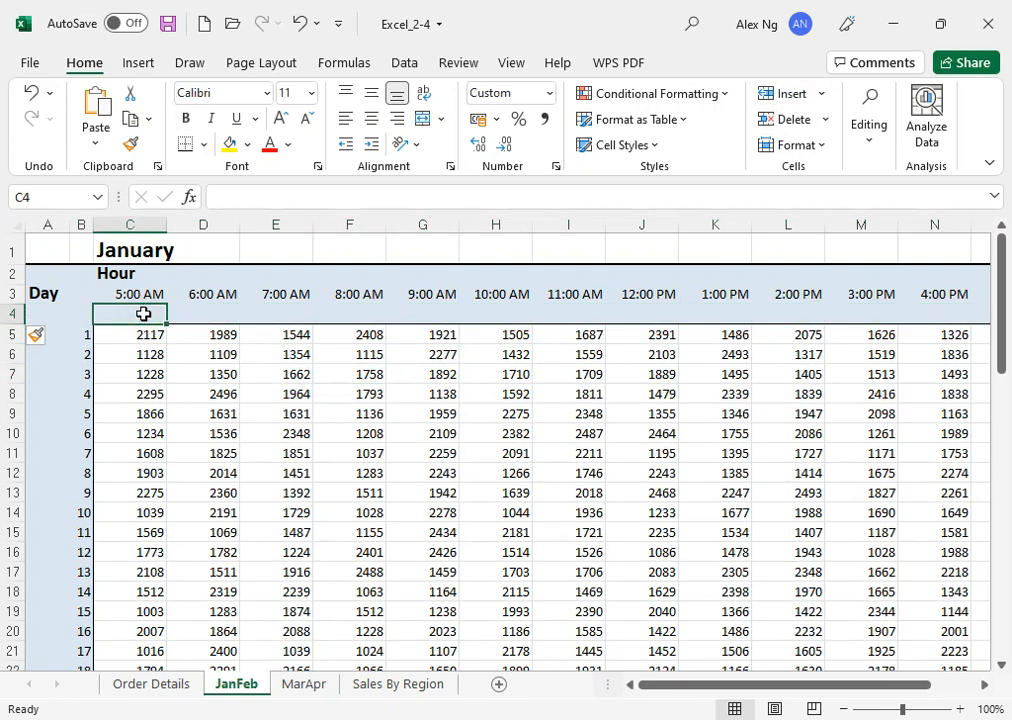
{"action": "left_click_drag", "start_coordinate": [143, 314], "coordinate": [904, 312]}
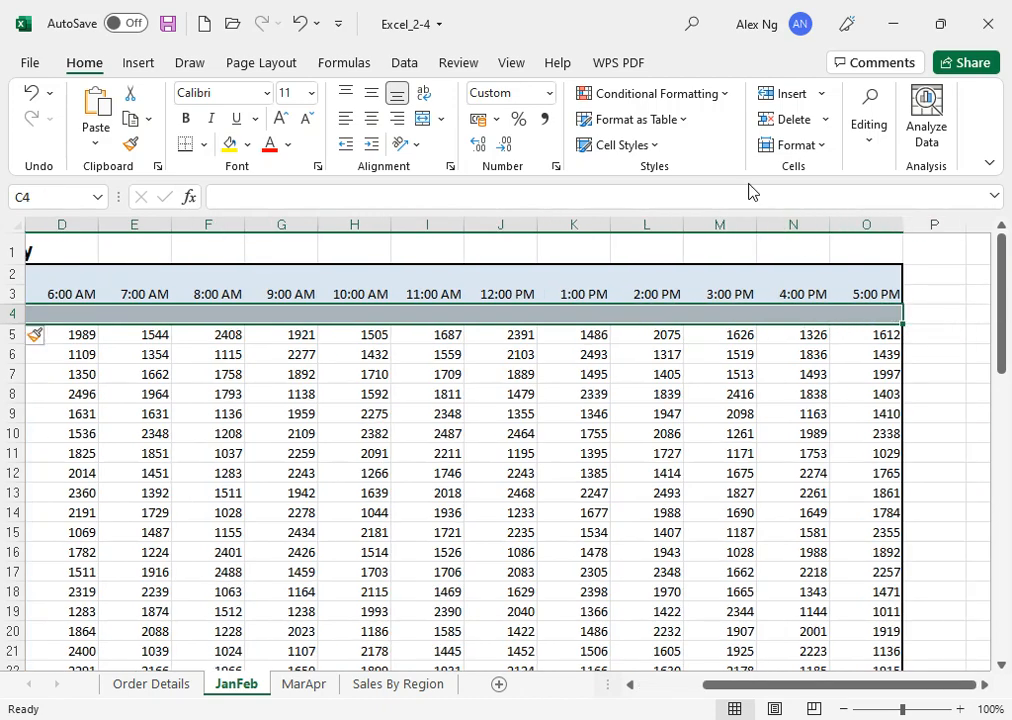
{"action": "left_click", "coordinate": [140, 63]}
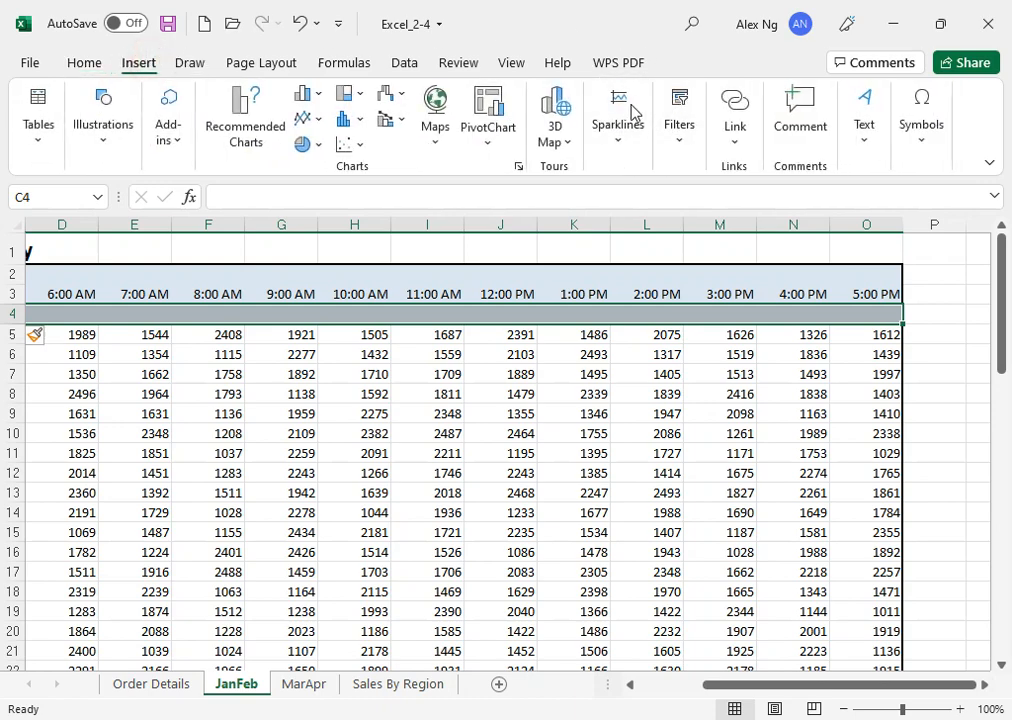
{"action": "left_click", "coordinate": [645, 140]}
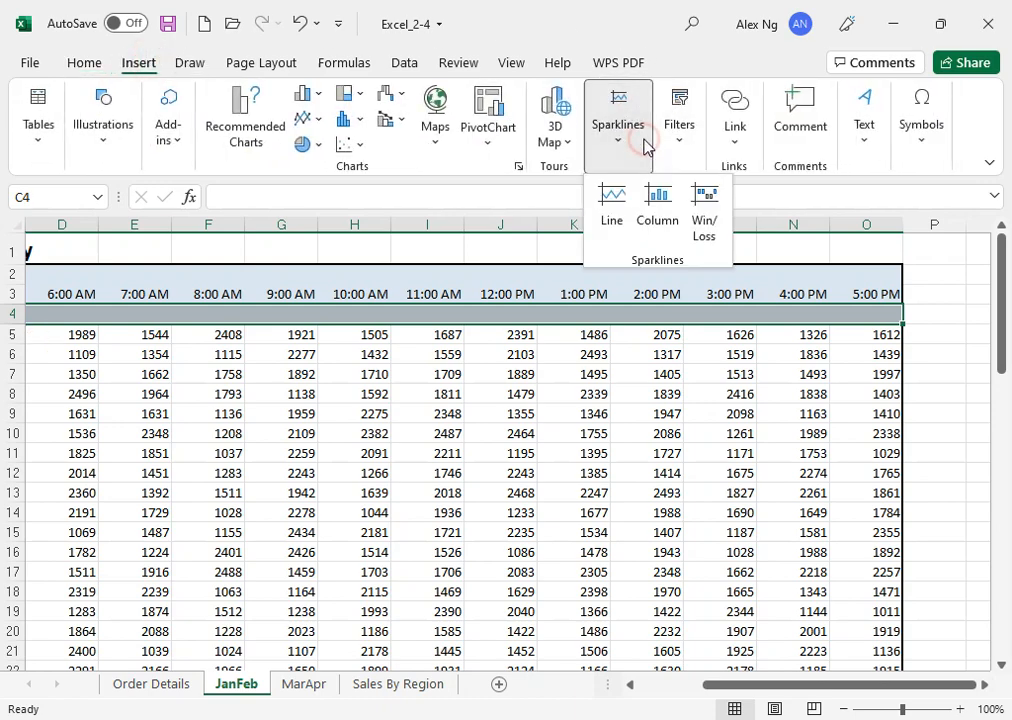
{"action": "left_click", "coordinate": [649, 205]}
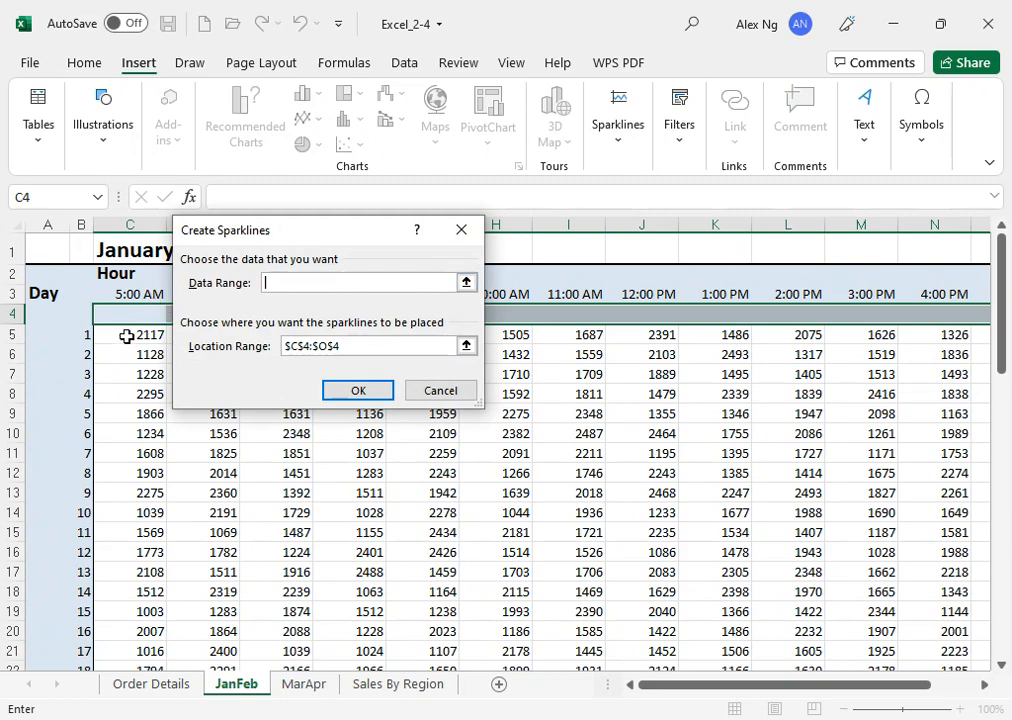
{"action": "left_click_drag", "start_coordinate": [127, 335], "coordinate": [888, 322]}
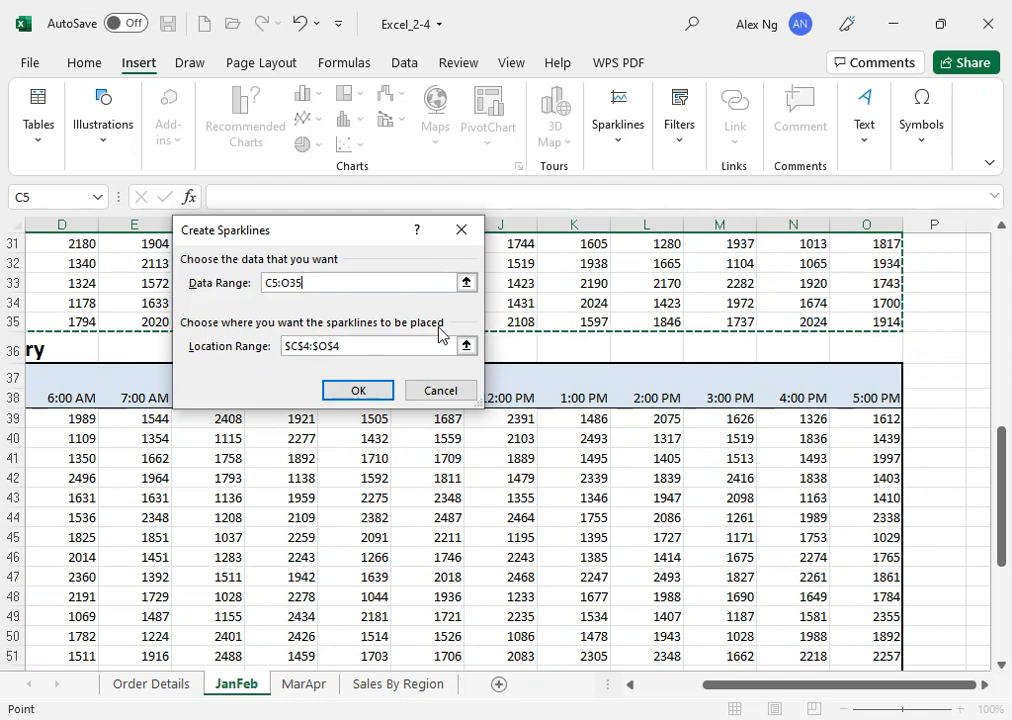
{"action": "scroll", "coordinate": [703, 314], "scroll_direction": "up", "scroll_amount": 10}
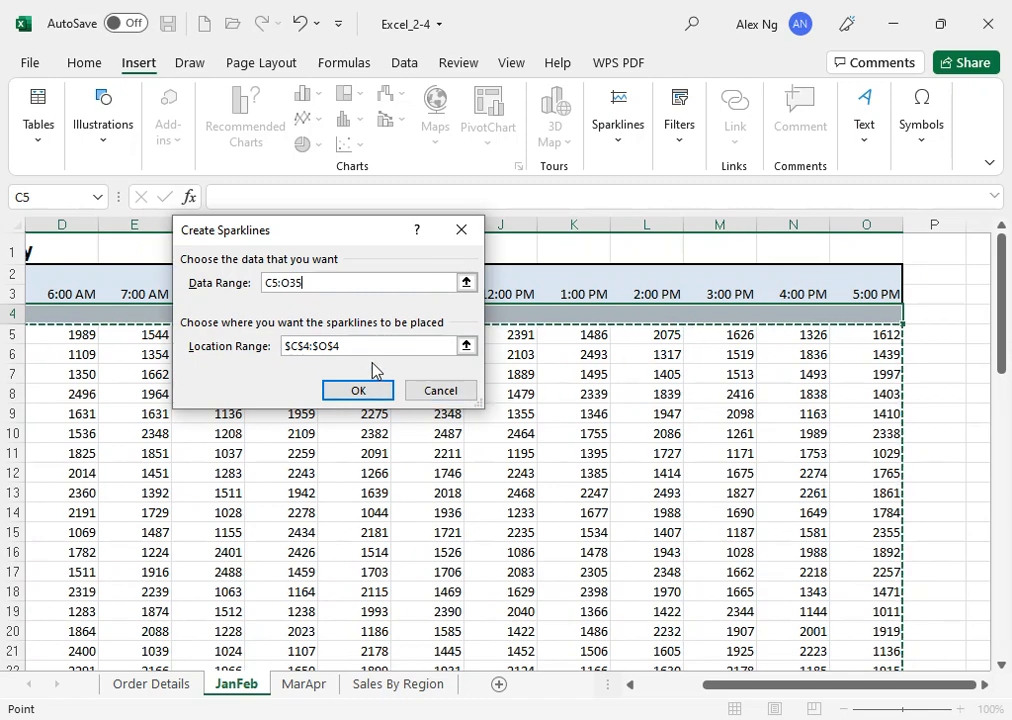
{"action": "left_click", "coordinate": [375, 394]}
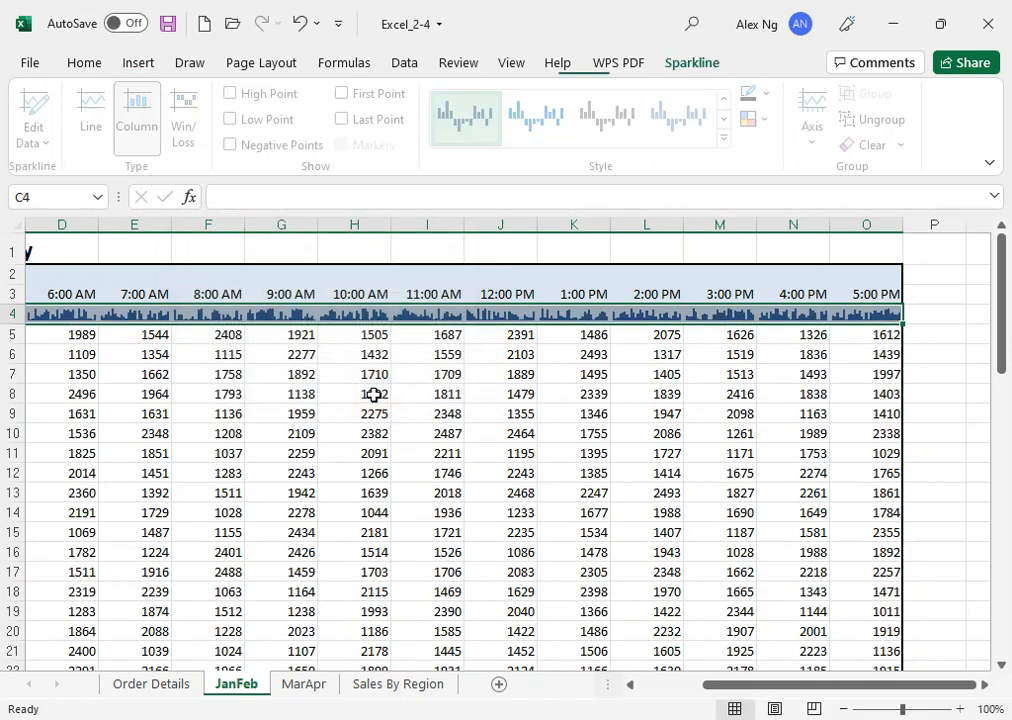
{"action": "left_click", "coordinate": [568, 394]}
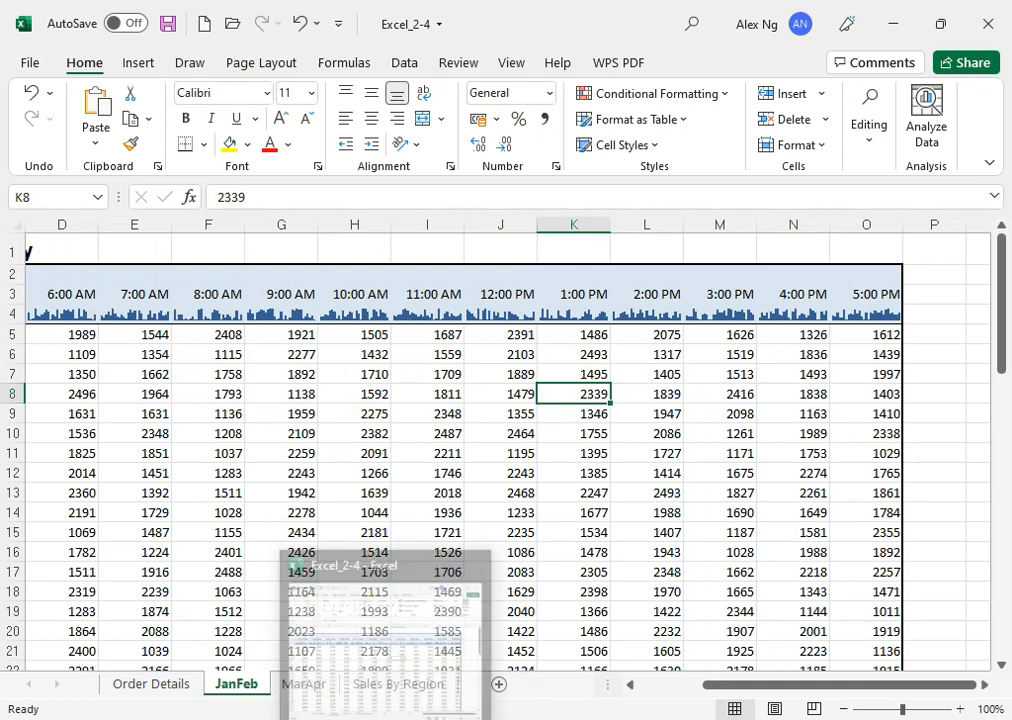
- Read the JanFeb sparkline style and data marker tasks in the PDF instructions in WPS Office, and return to Excel
{"action": "left_click", "coordinate": [385, 719]}
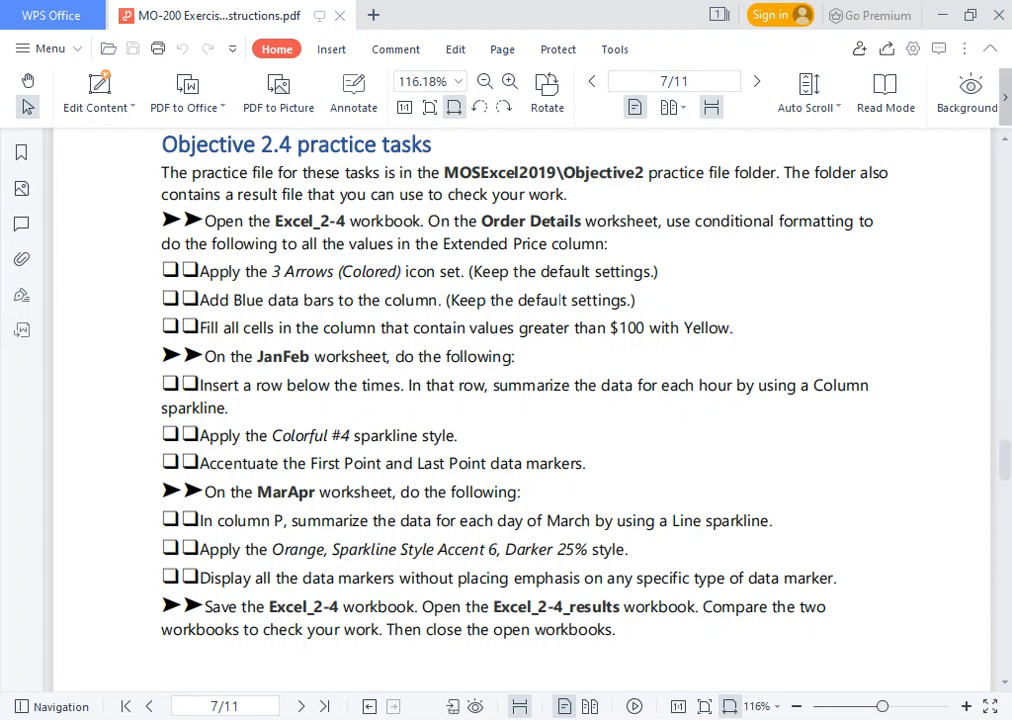
{"action": "key", "text": "alt+Tab"}
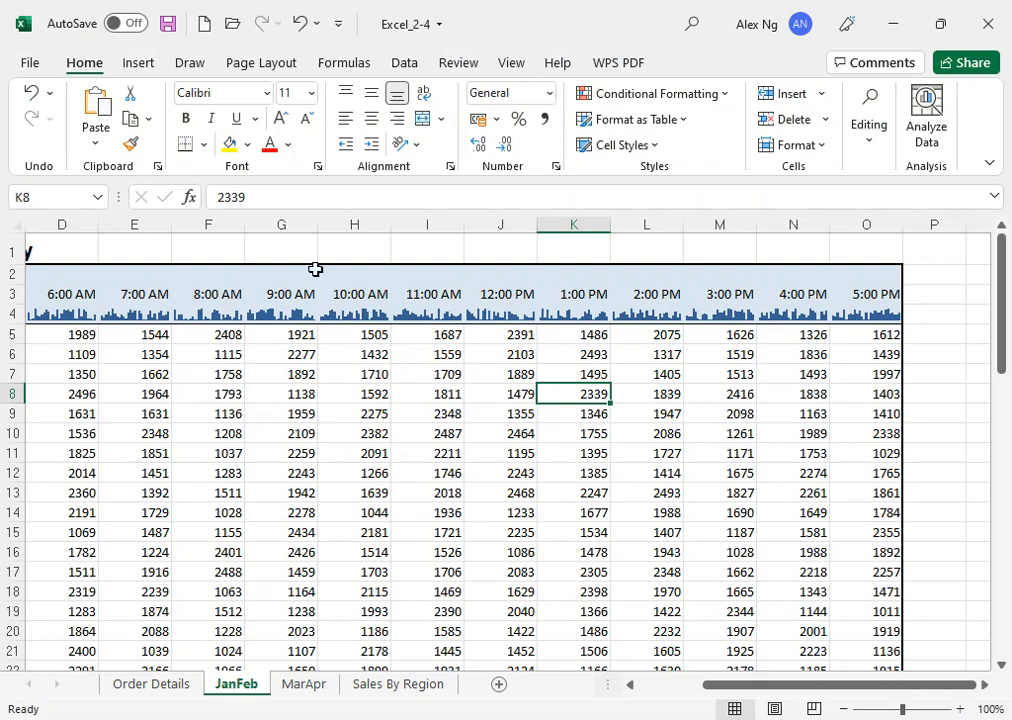
{"action": "left_click", "coordinate": [33, 66]}
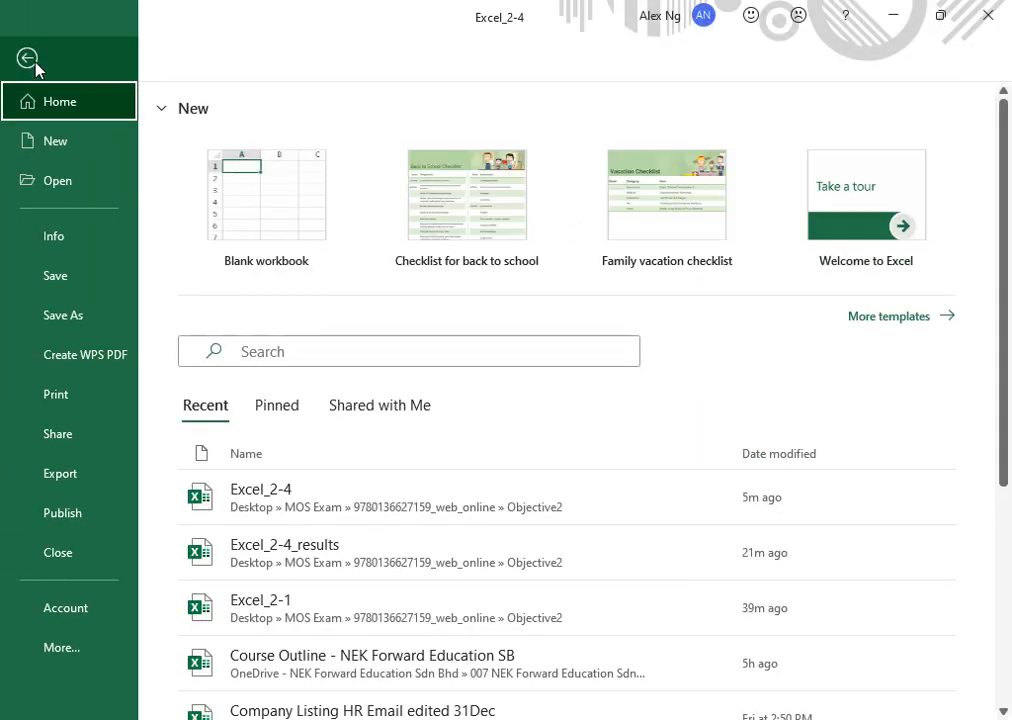
{"action": "left_click", "coordinate": [34, 66]}
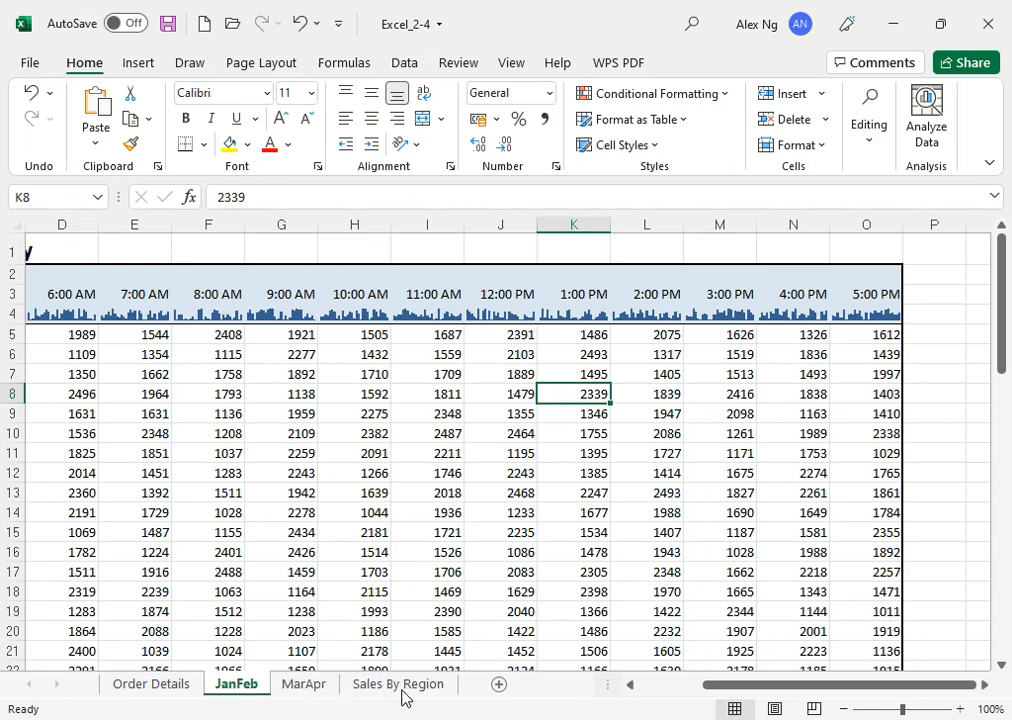
{"action": "key", "text": "alt+Tab"}
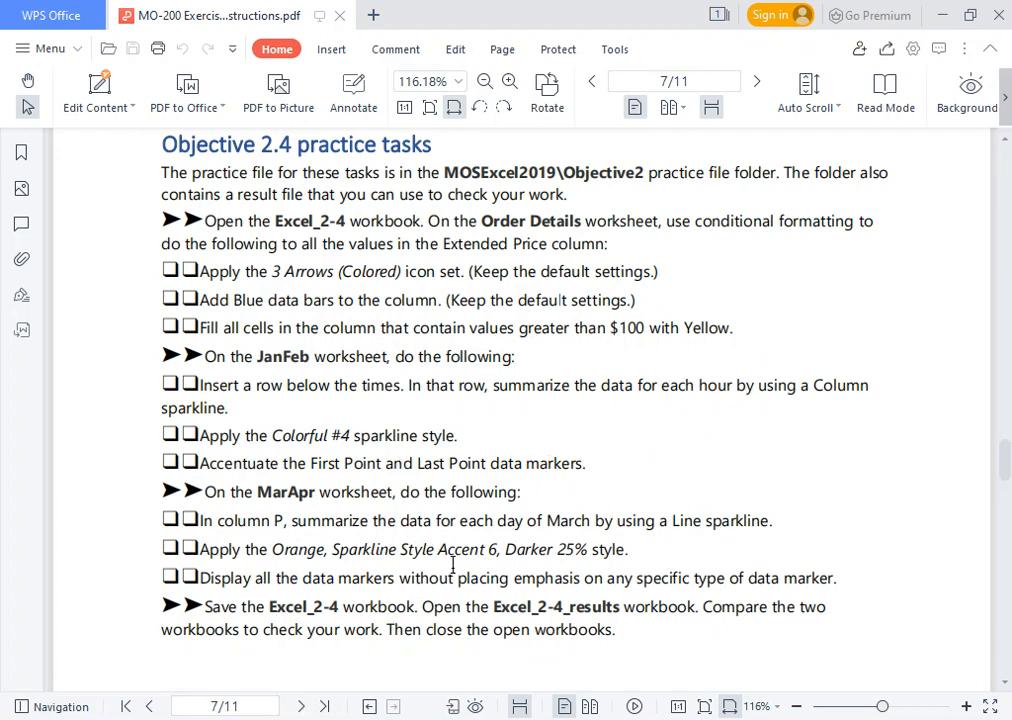
{"action": "key", "text": "alt+Tab"}
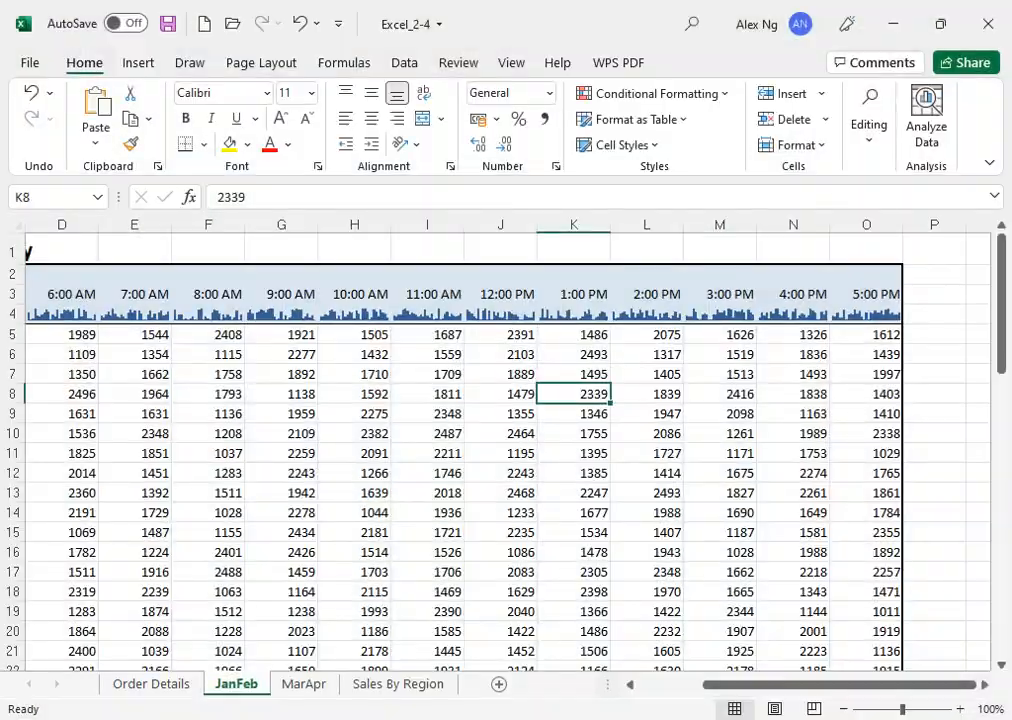
{"action": "key", "text": "alt+Tab"}
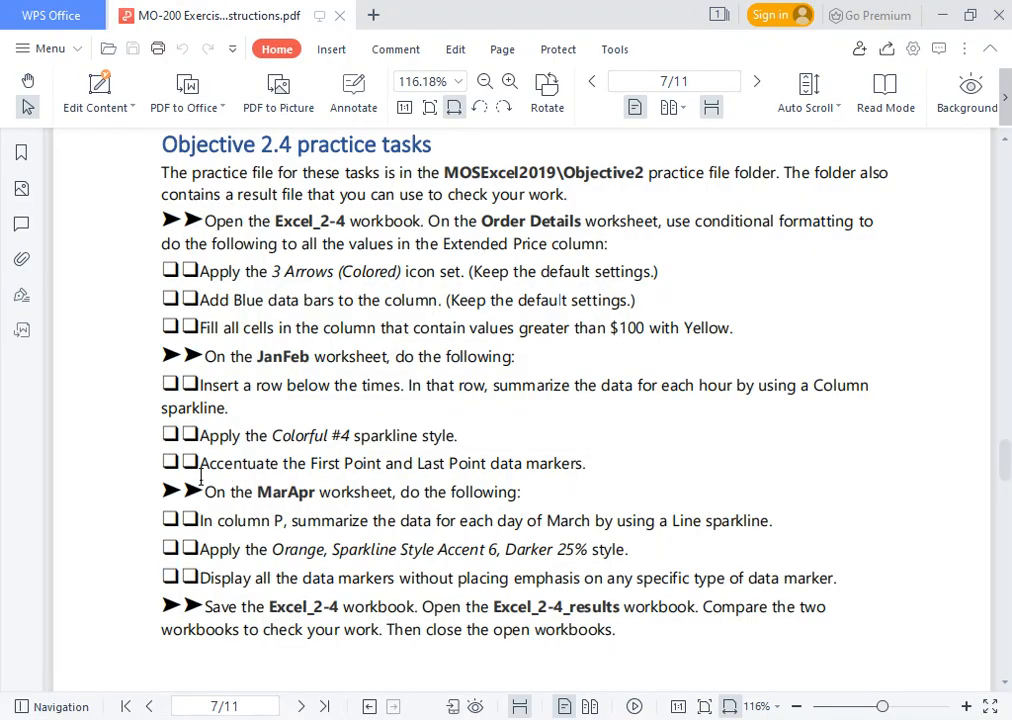
{"action": "key", "text": "alt+Tab"}
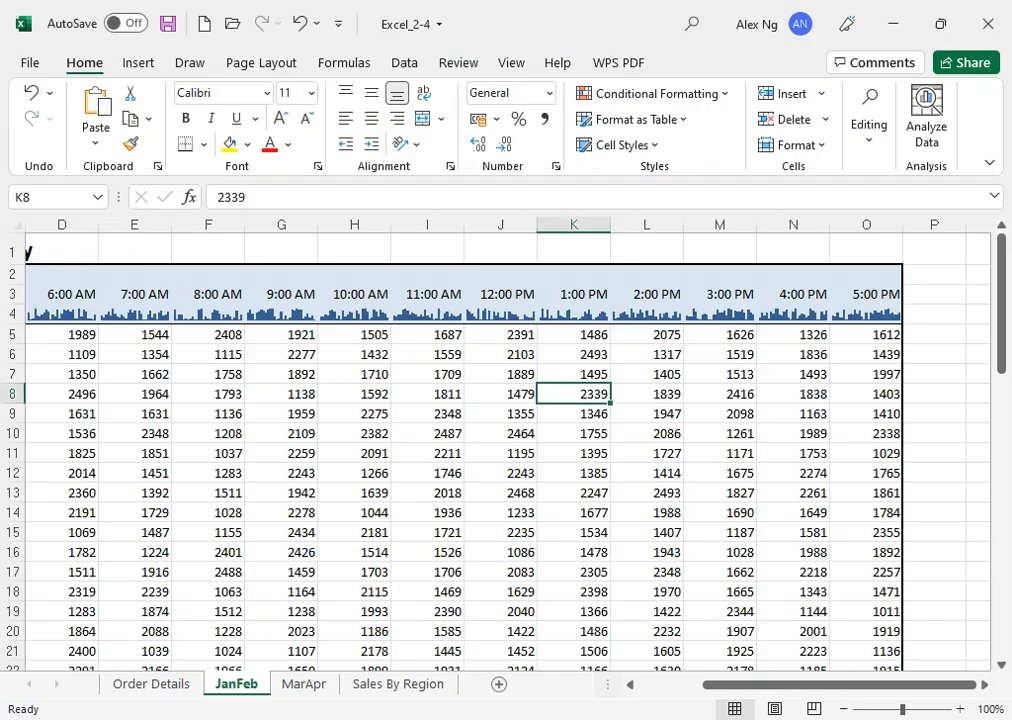
- Turn on the First Point and Last Point markers for the row 4 sparklines, checking the requirement in the PDF instructions
{"action": "left_click", "coordinate": [69, 314]}
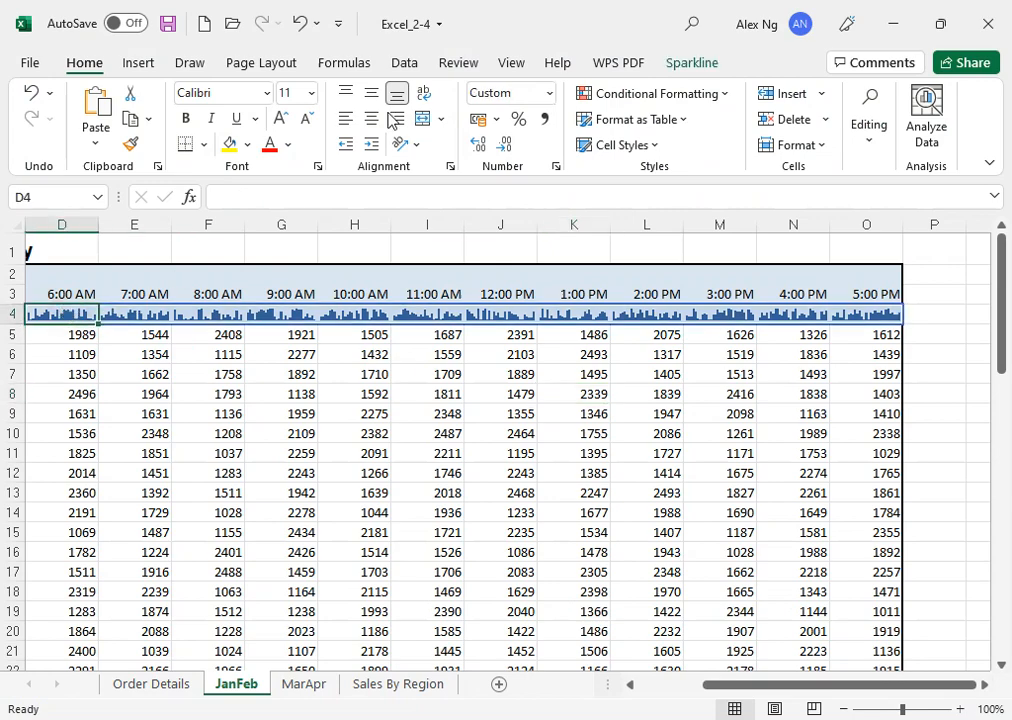
{"action": "left_click", "coordinate": [697, 61]}
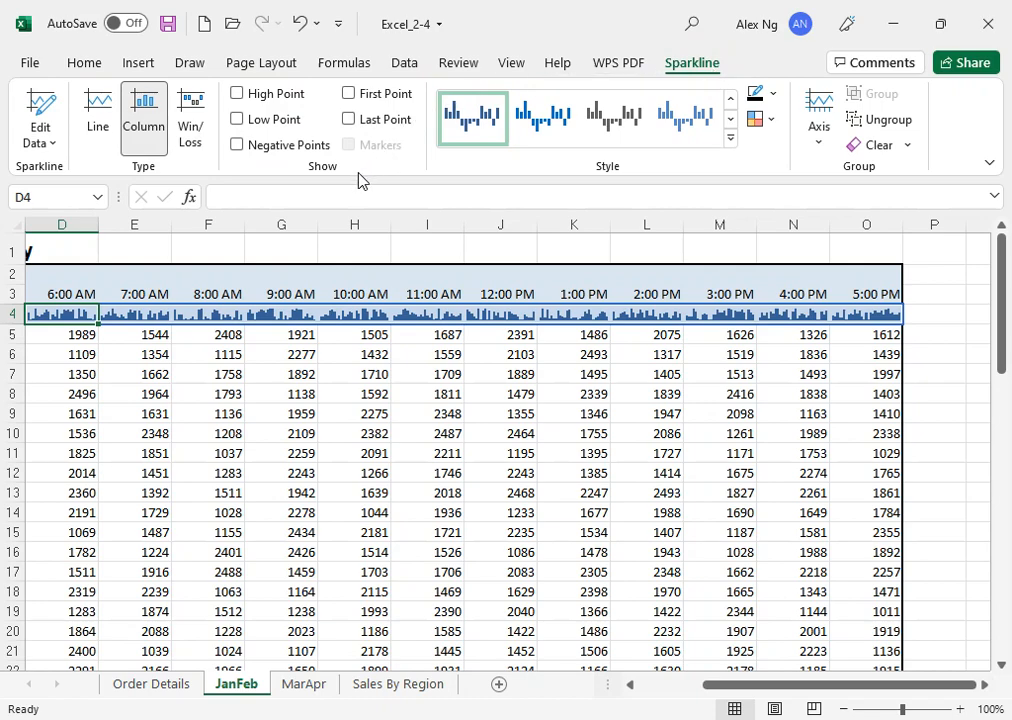
{"action": "left_click", "coordinate": [350, 93]}
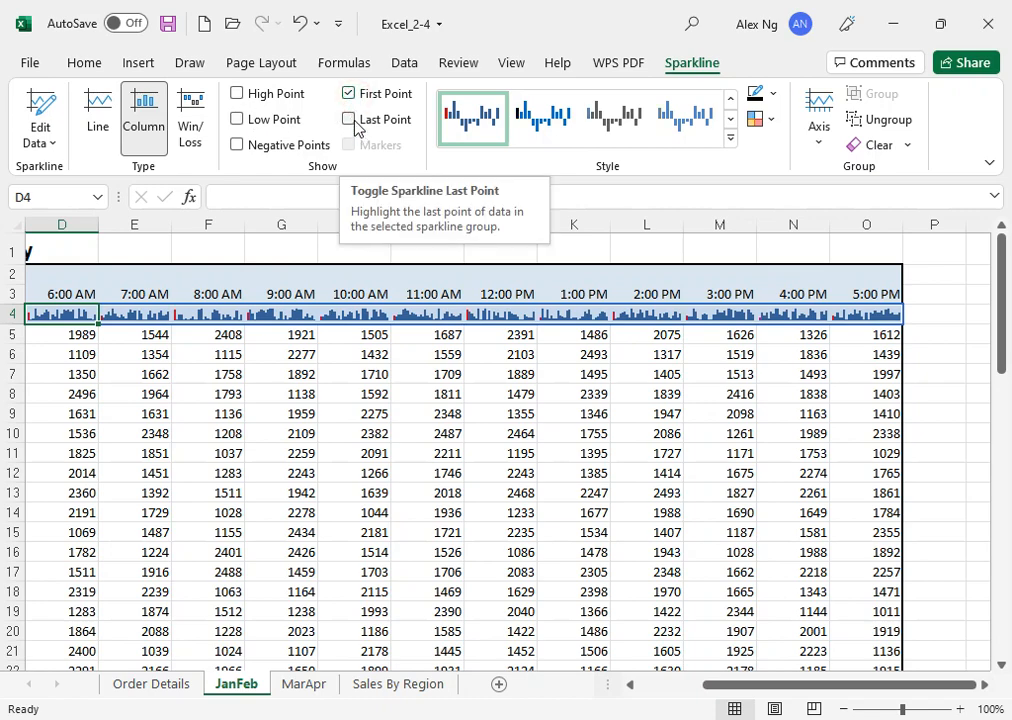
{"action": "left_click", "coordinate": [350, 120]}
{"action": "key", "text": "alt+Tab"}
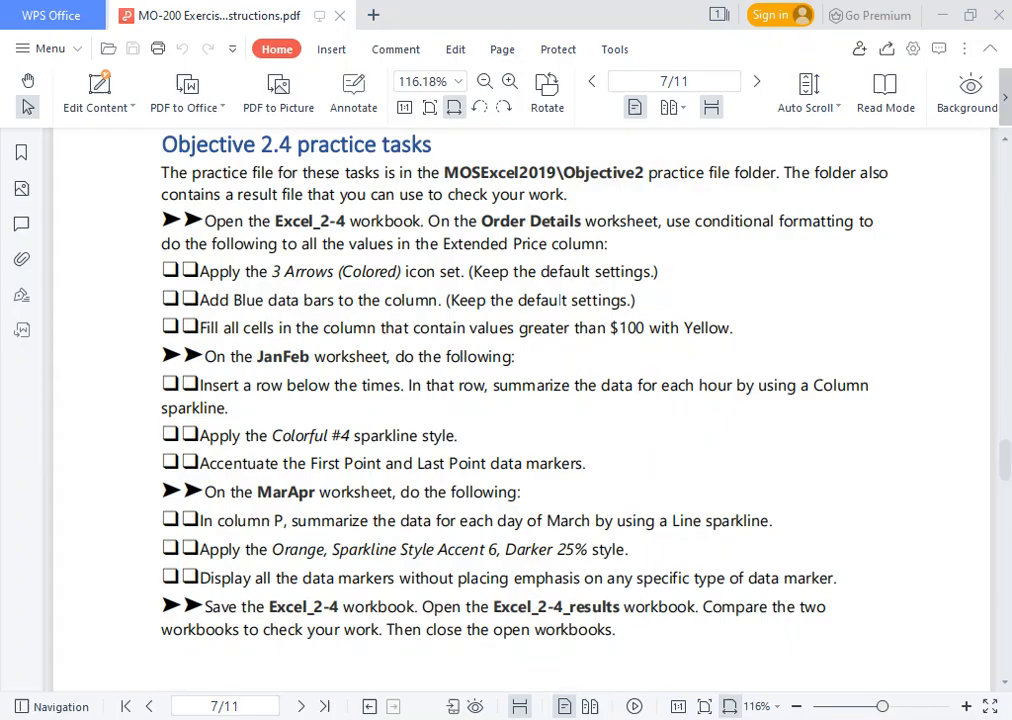
{"action": "left_click_drag", "start_coordinate": [311, 465], "coordinate": [413, 465]}
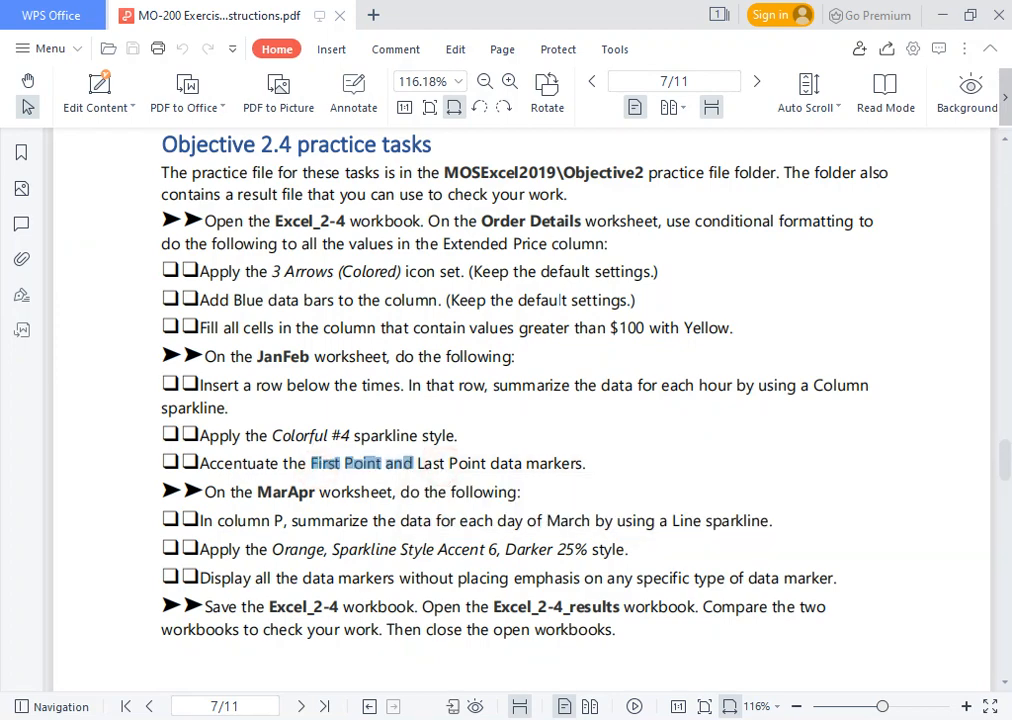
{"action": "key", "text": "alt+Tab"}
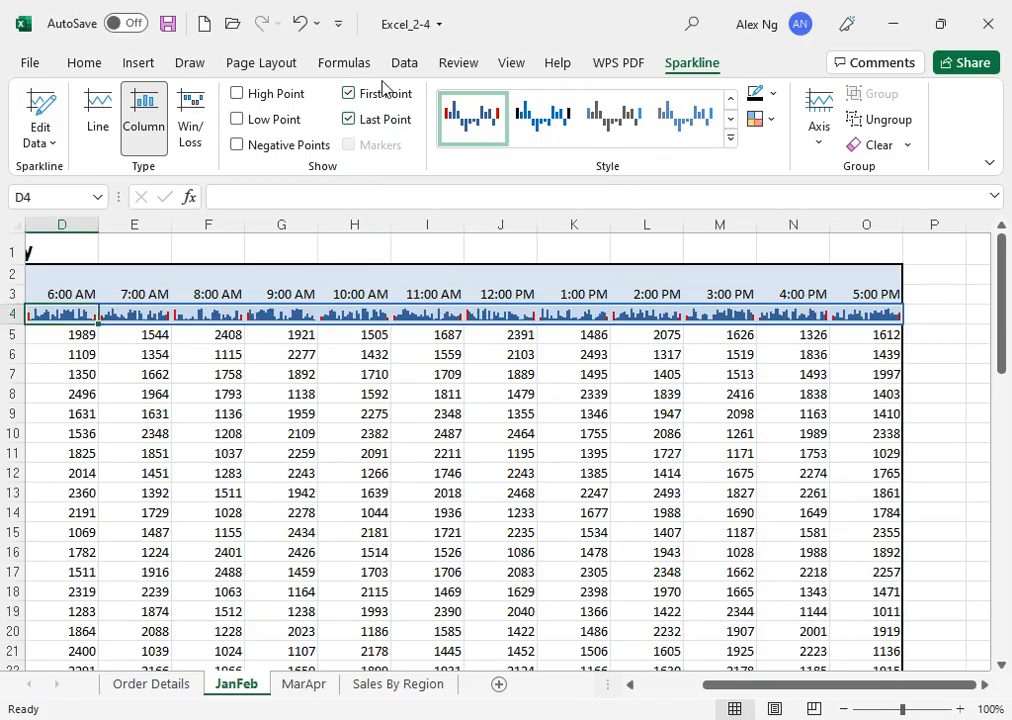
{"action": "left_click", "coordinate": [398, 413]}
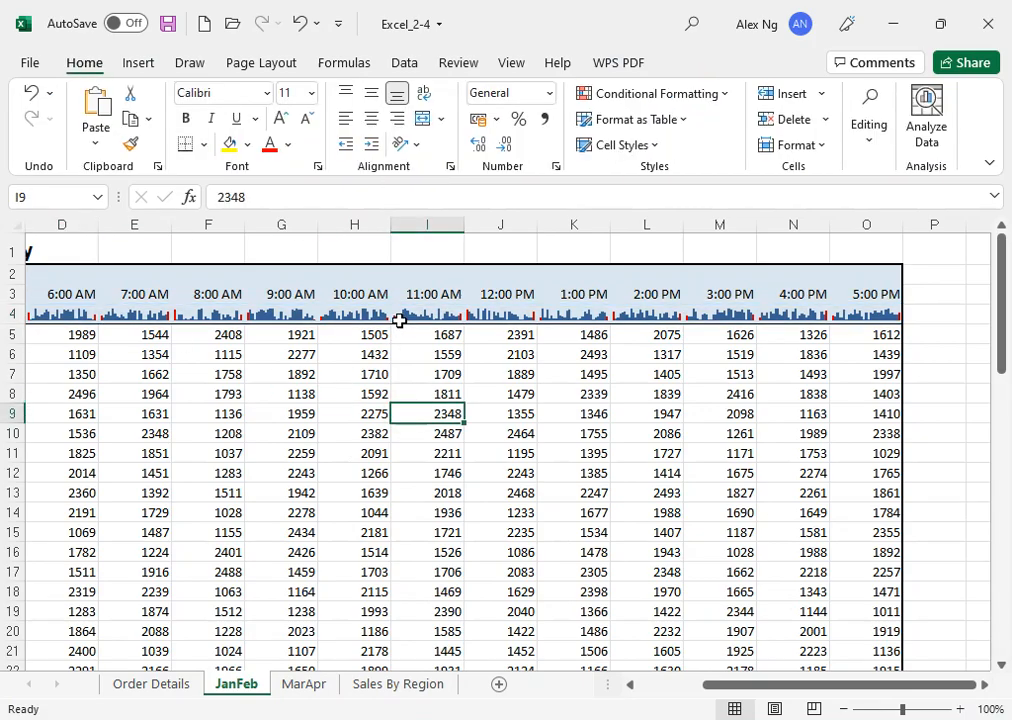
- Examine the first and last point markers on the JanFeb column sparklines up close
{"action": "left_click", "coordinate": [398, 318]}
{"action": "scroll", "coordinate": [415, 351], "scroll_direction": "up", "scroll_amount": 8, "text": "ctrl"}
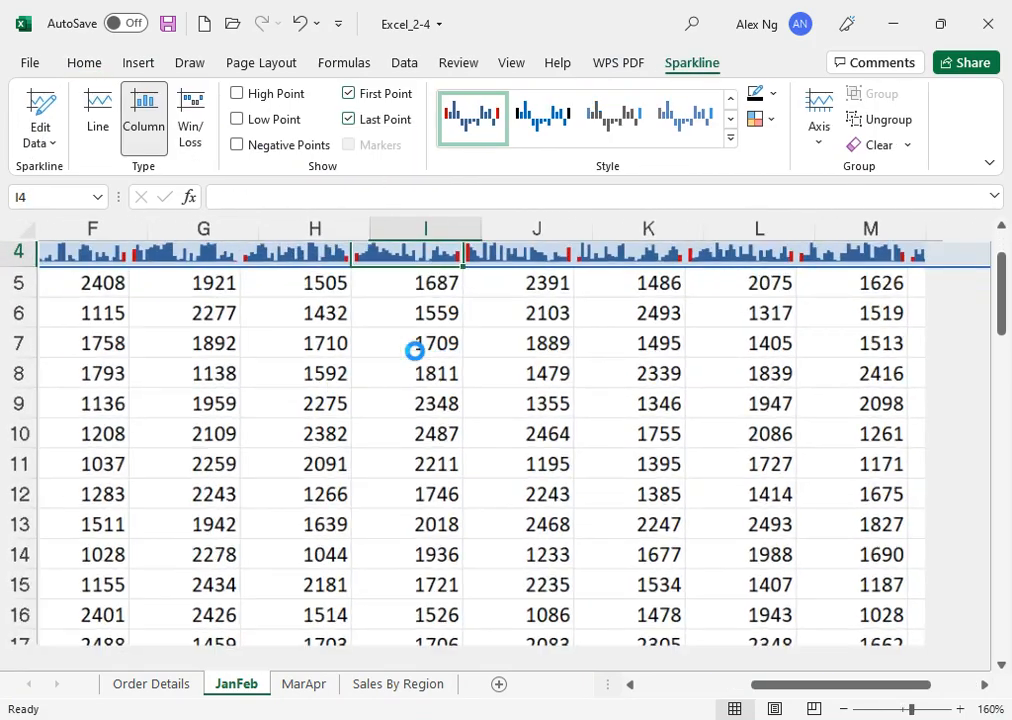
{"action": "left_click", "coordinate": [227, 302]}
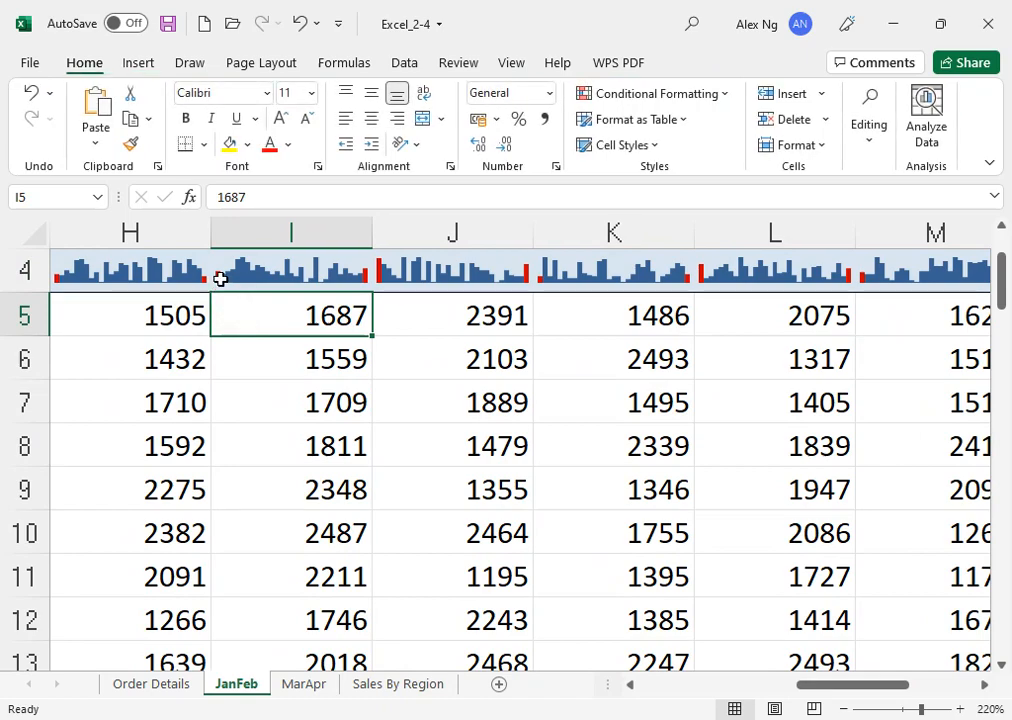
{"action": "left_click", "coordinate": [220, 276]}
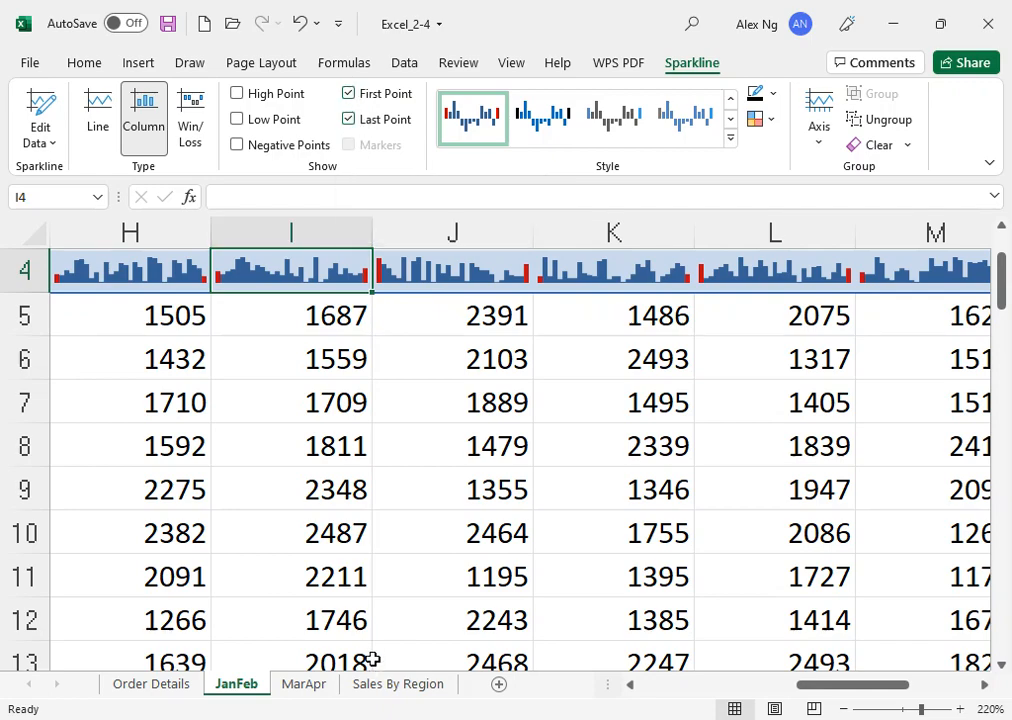
- Open the MarApr worksheet and highlight the "column P, summariz" text of its Line sparkline task in the PDF instructions, ending back in Excel
{"action": "mouse_move", "coordinate": [385, 719]}
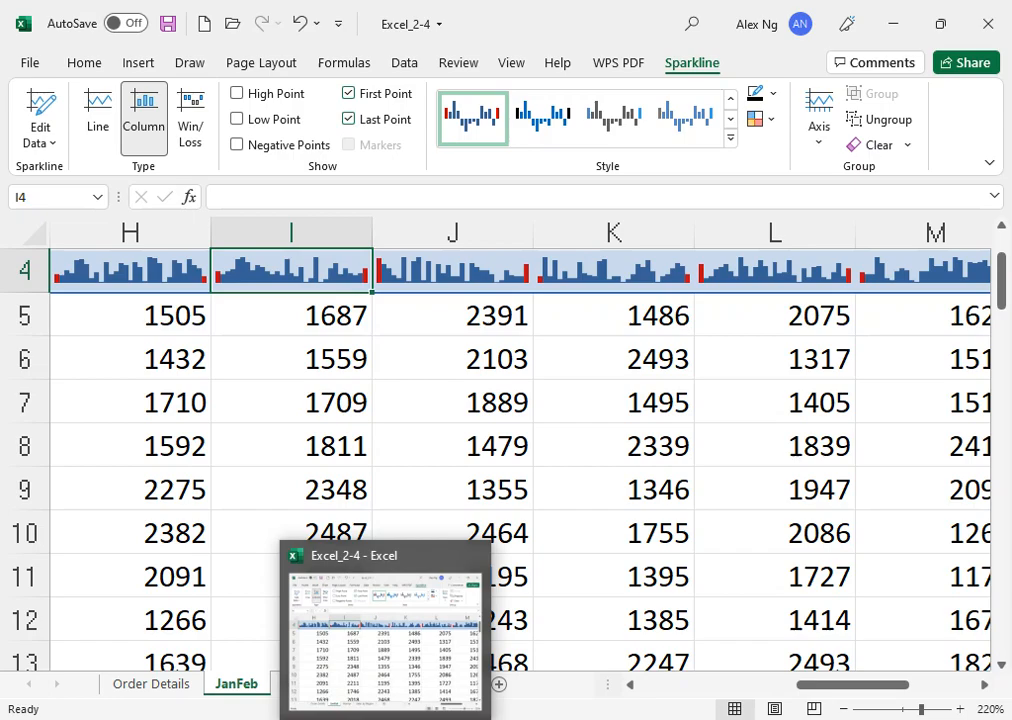
{"action": "left_click", "coordinate": [420, 718]}
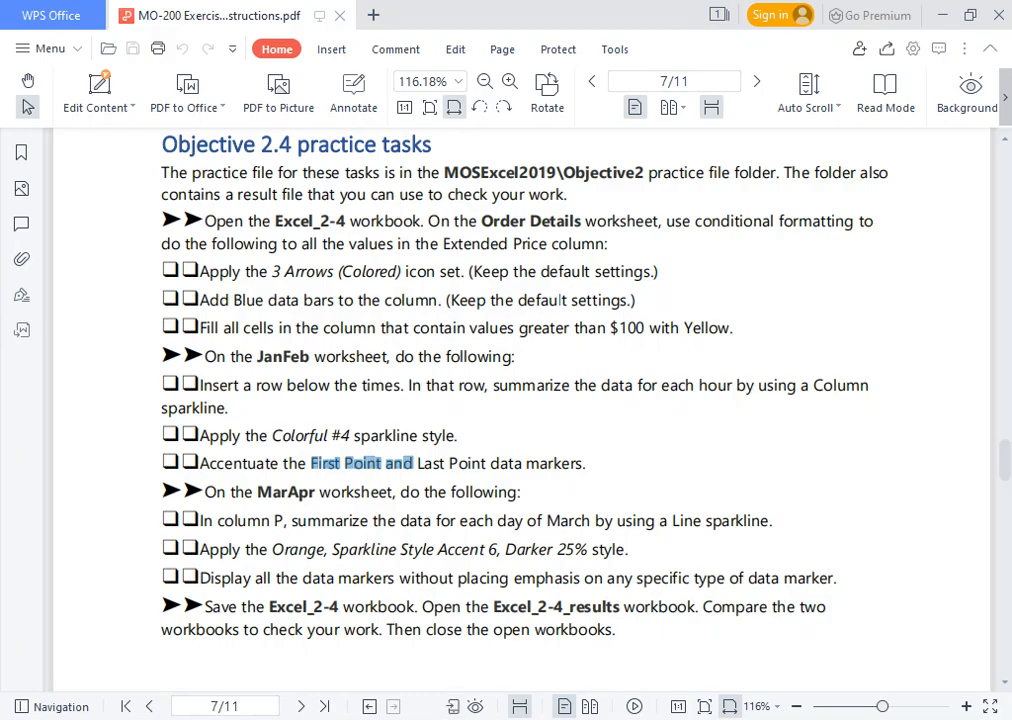
{"action": "key", "text": "alt+Tab"}
{"action": "left_click", "coordinate": [304, 684]}
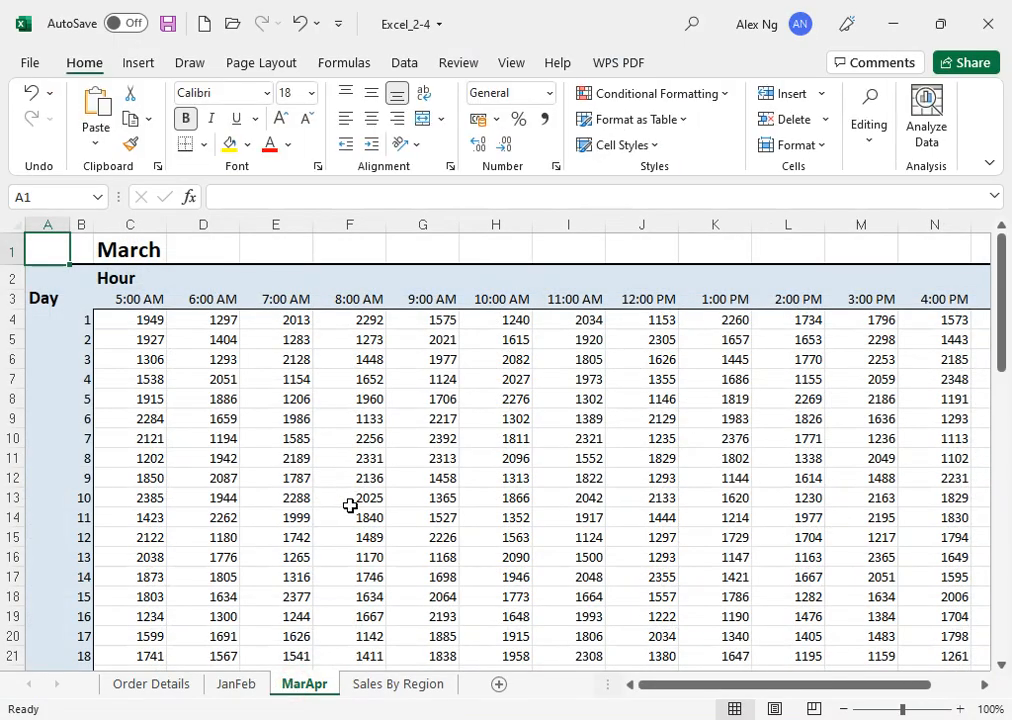
{"action": "scroll", "coordinate": [384, 479], "scroll_direction": "down", "scroll_amount": 1, "text": "ctrl"}
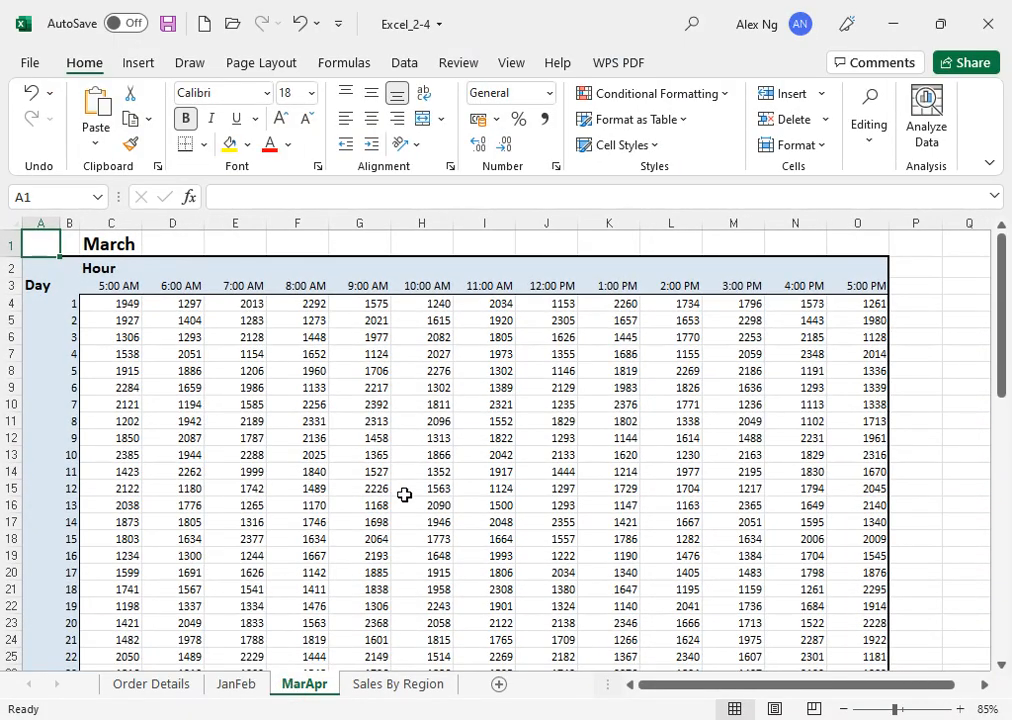
{"action": "scroll", "coordinate": [404, 492], "scroll_direction": "up", "scroll_amount": 1, "text": "ctrl"}
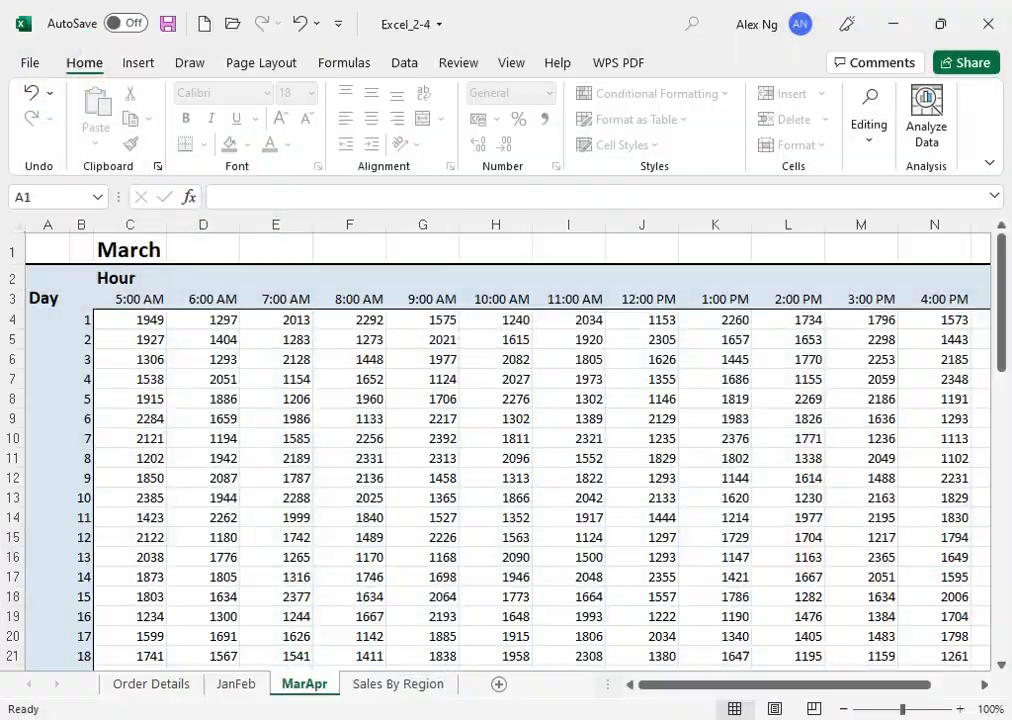
{"action": "key", "text": "alt+Tab"}
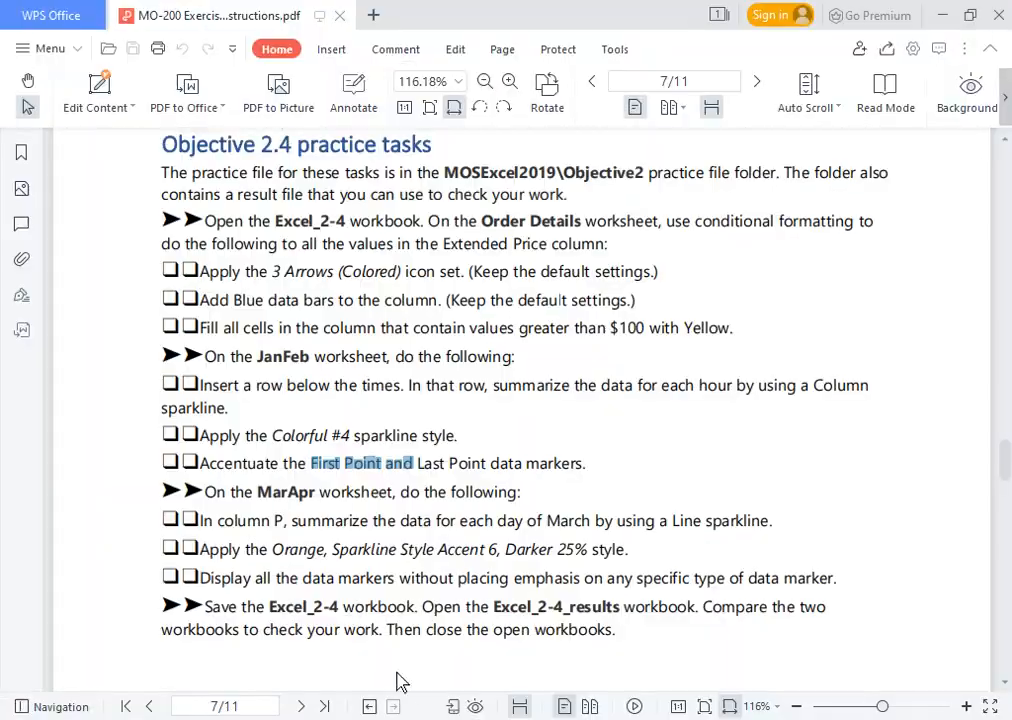
{"action": "left_click_drag", "start_coordinate": [217, 520], "coordinate": [368, 521]}
{"action": "left_click", "coordinate": [388, 549]}
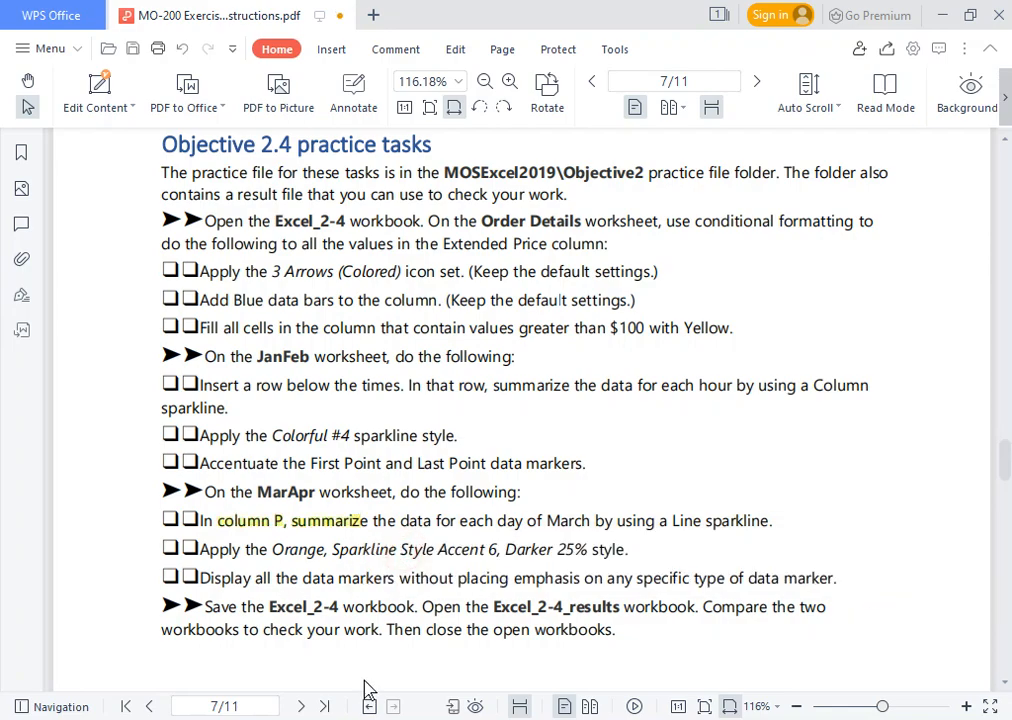
{"action": "key", "text": "alt+Tab"}
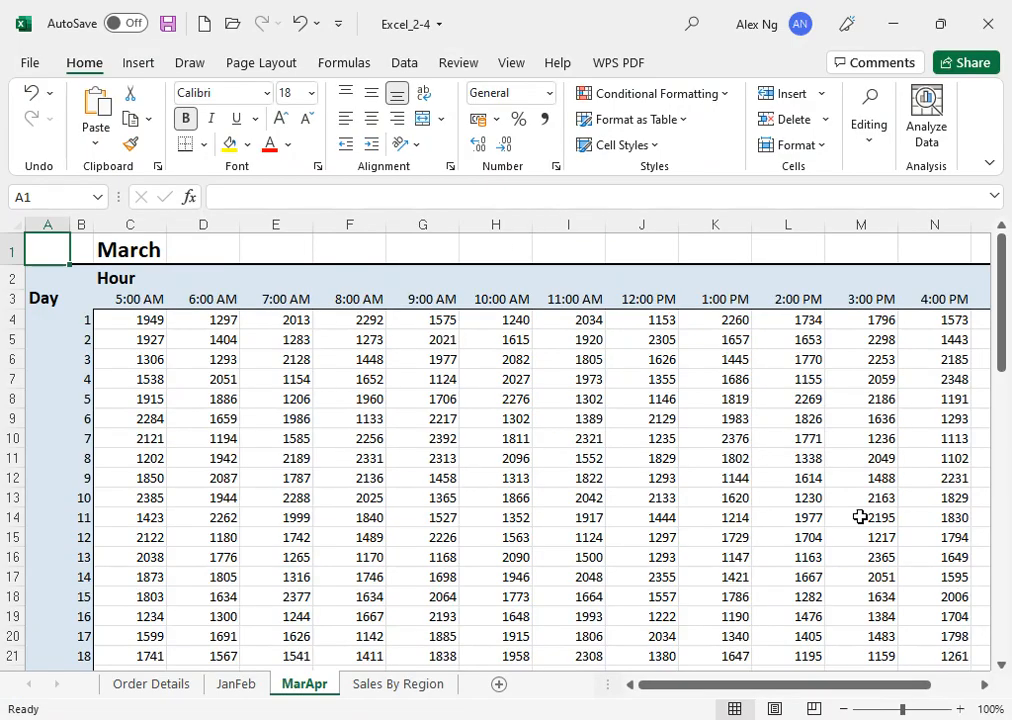
- Select cell P4 beside the March data, check the Line sparkline task in the PDF instructions in WPS Office, and return to Excel
{"action": "left_click_drag", "start_coordinate": [836, 688], "coordinate": [882, 687]}
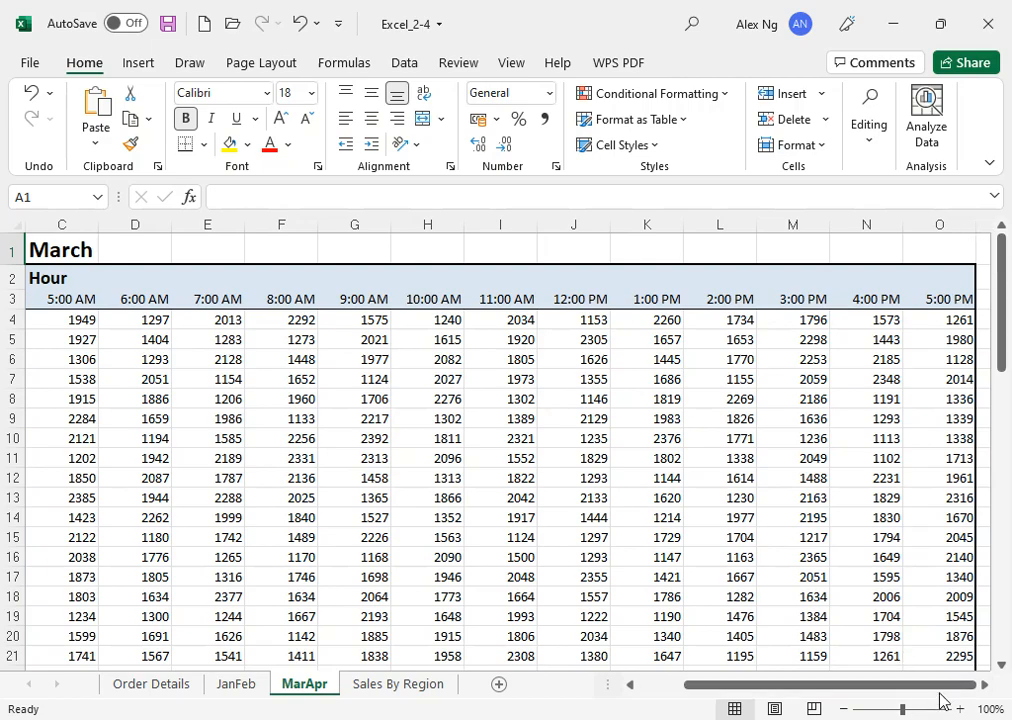
{"action": "left_click_drag", "start_coordinate": [902, 708], "coordinate": [898, 708]}
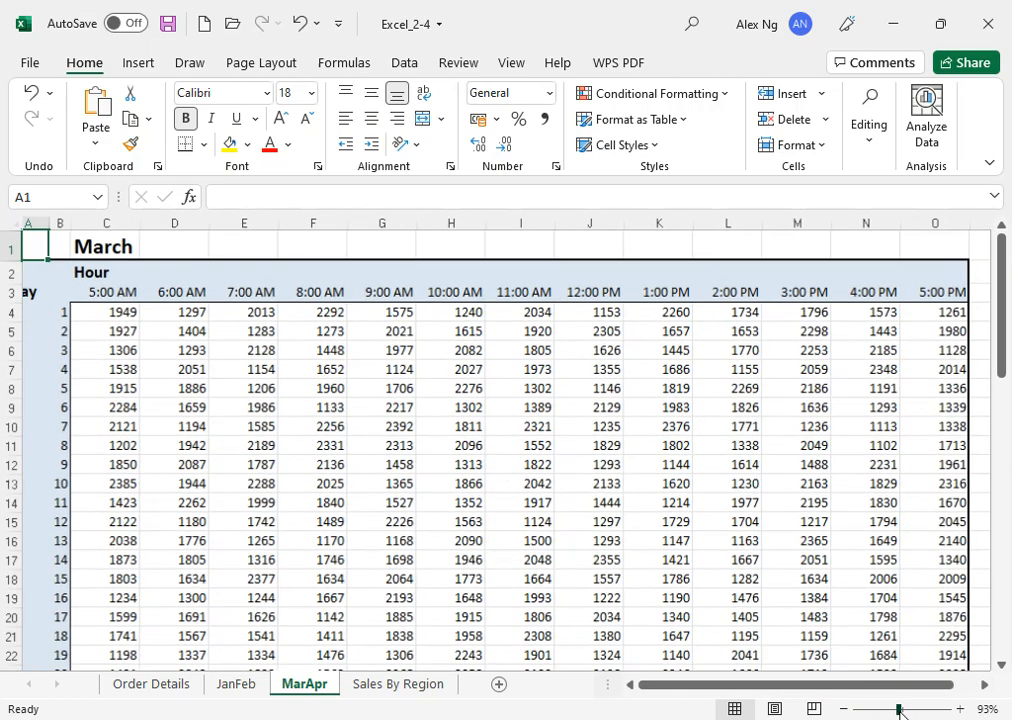
{"action": "left_click", "coordinate": [305, 404]}
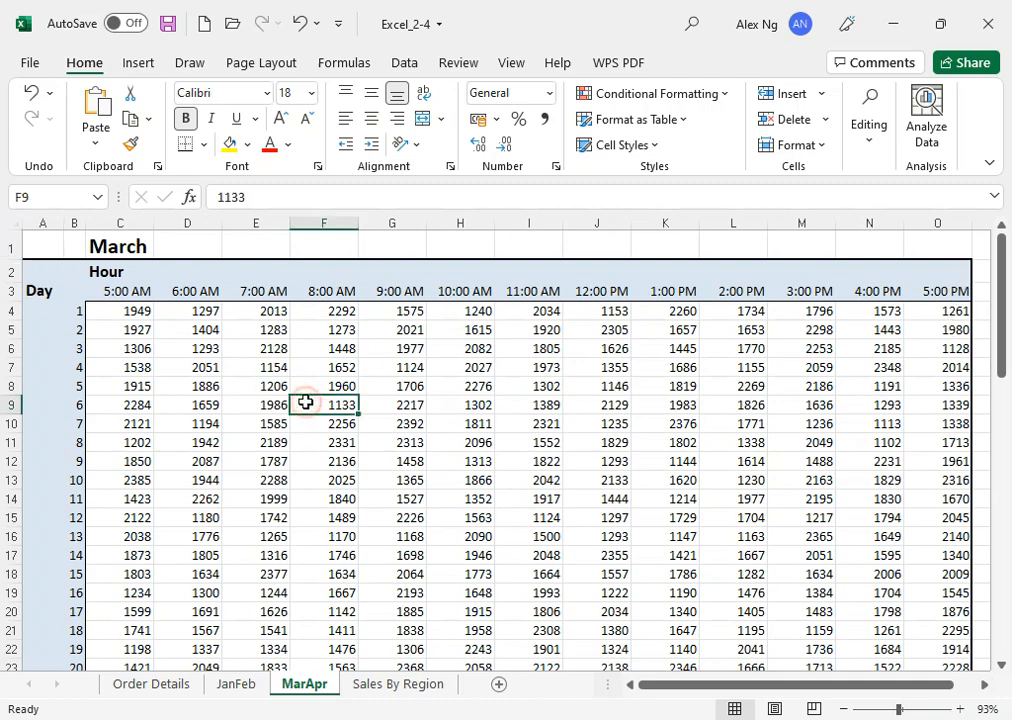
{"action": "left_click_drag", "start_coordinate": [905, 684], "coordinate": [930, 684]}
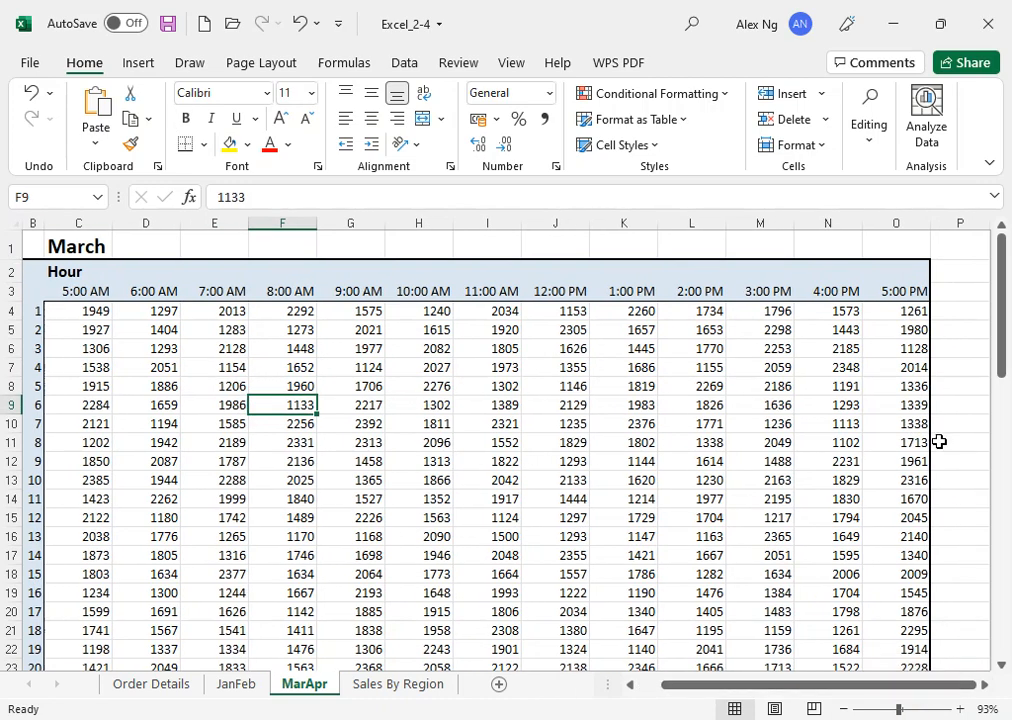
{"action": "left_click", "coordinate": [963, 290]}
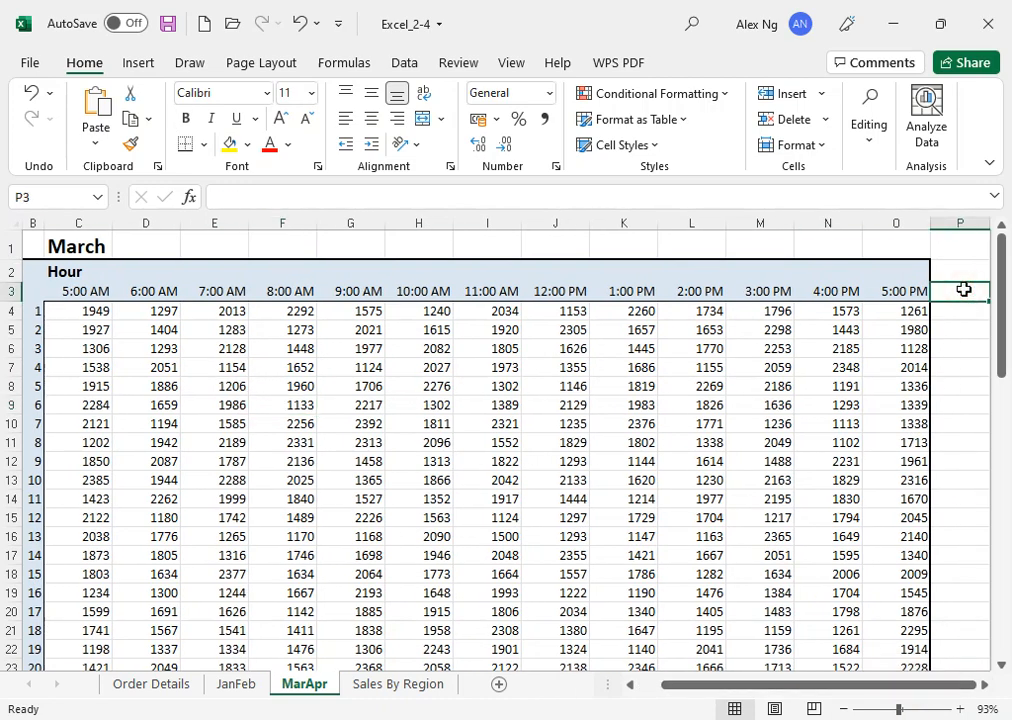
{"action": "left_click", "coordinate": [964, 312]}
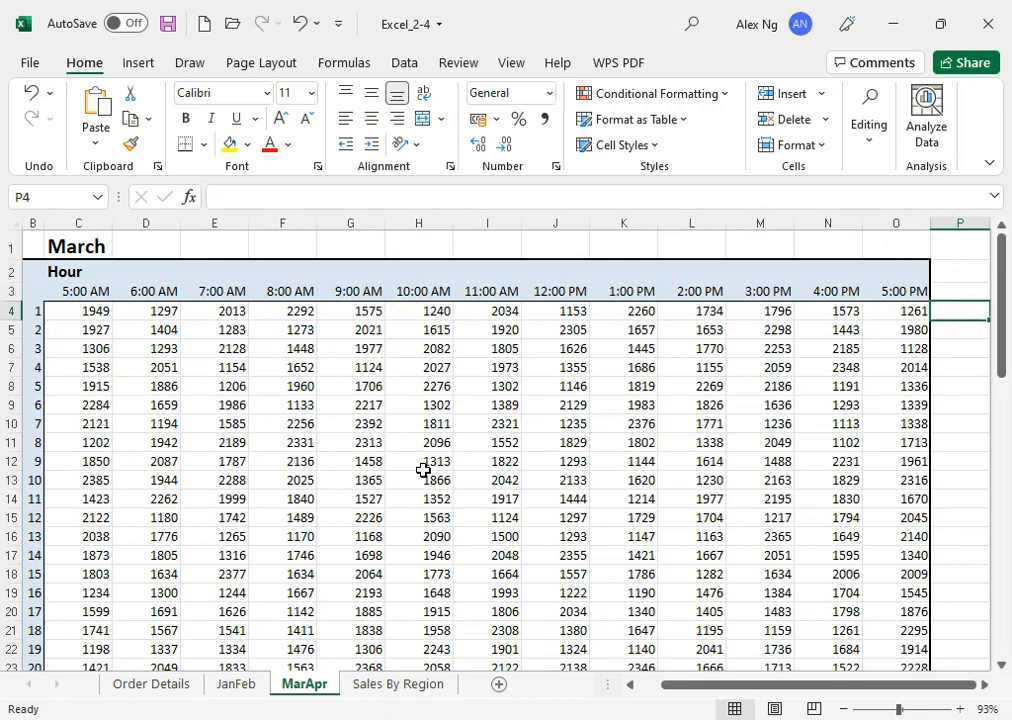
{"action": "key", "text": "alt+Tab"}
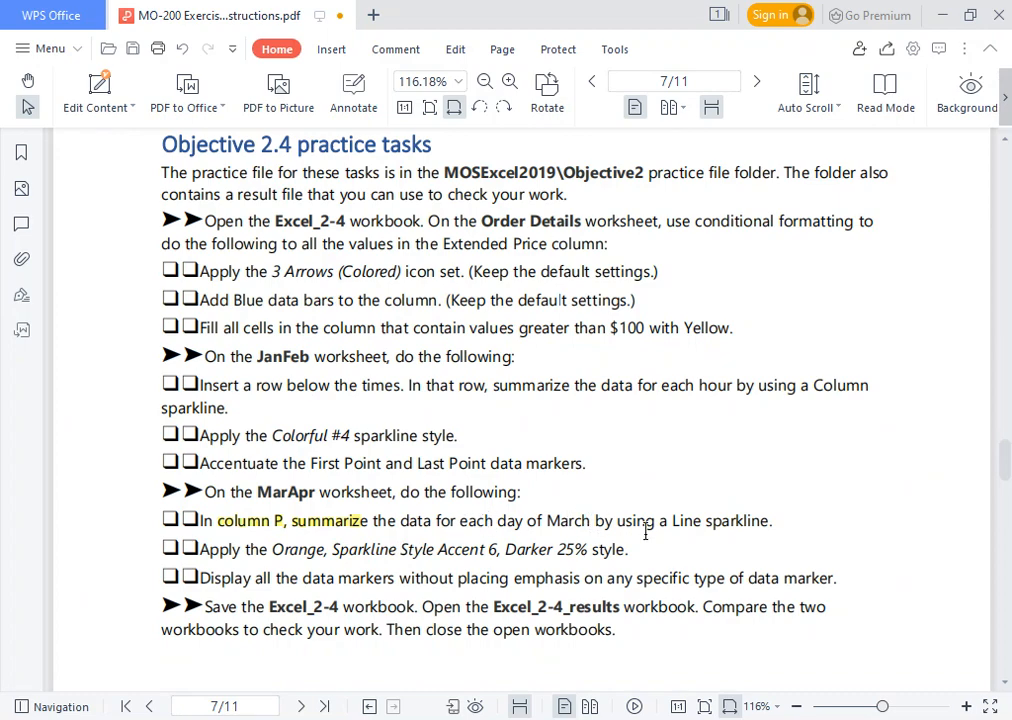
{"action": "key", "text": "alt+Tab"}
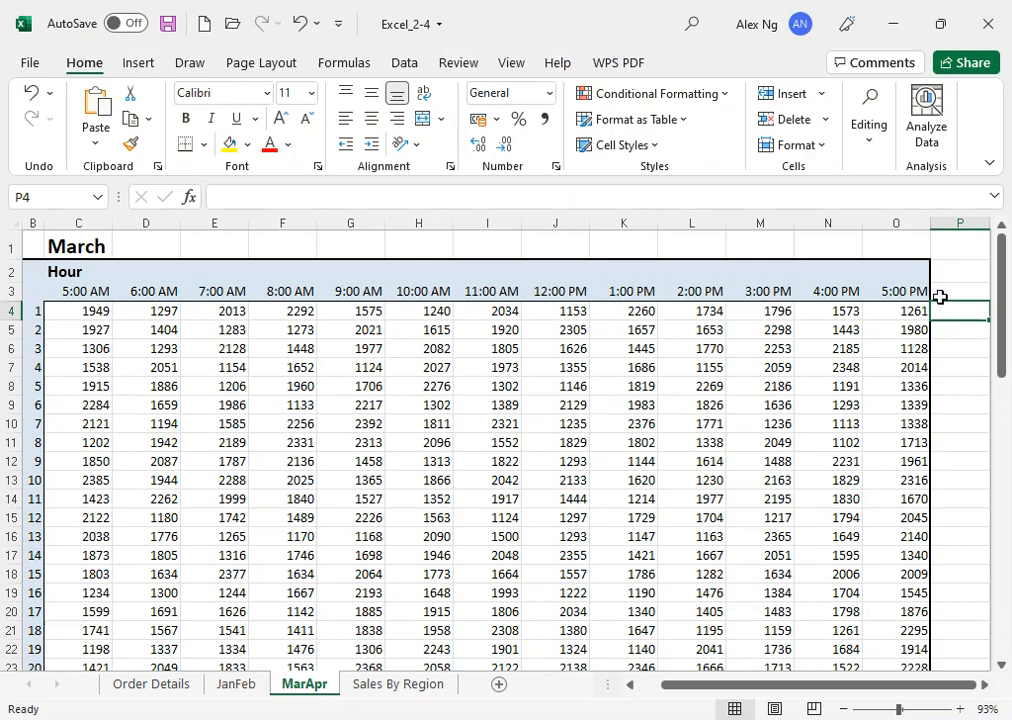
- Insert Line sparklines for the March data range C4:O34 with the location range P4:P34
{"action": "left_click", "coordinate": [137, 66]}
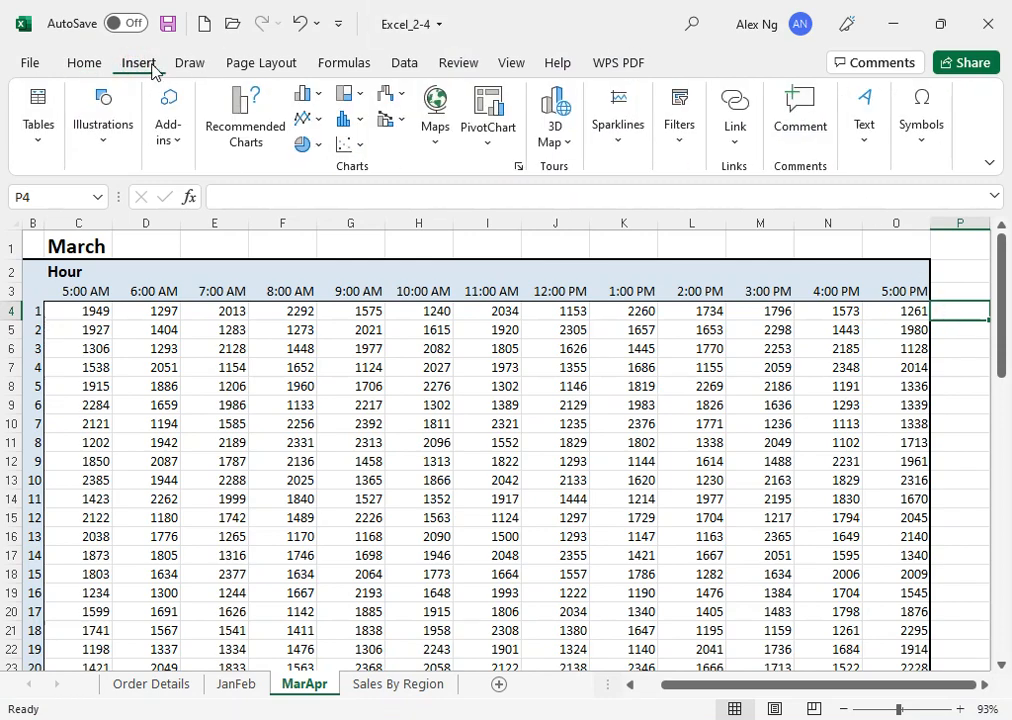
{"action": "left_click", "coordinate": [635, 140]}
{"action": "left_click", "coordinate": [621, 218]}
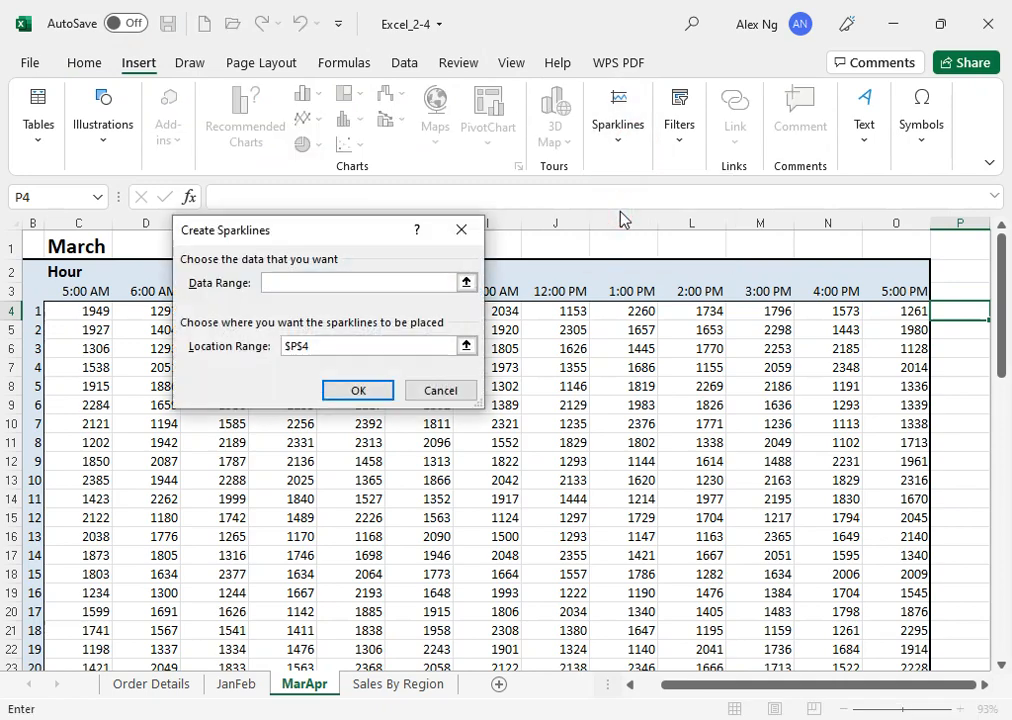
{"action": "left_click", "coordinate": [418, 282]}
{"action": "left_click_drag", "start_coordinate": [916, 311], "coordinate": [93, 352]}
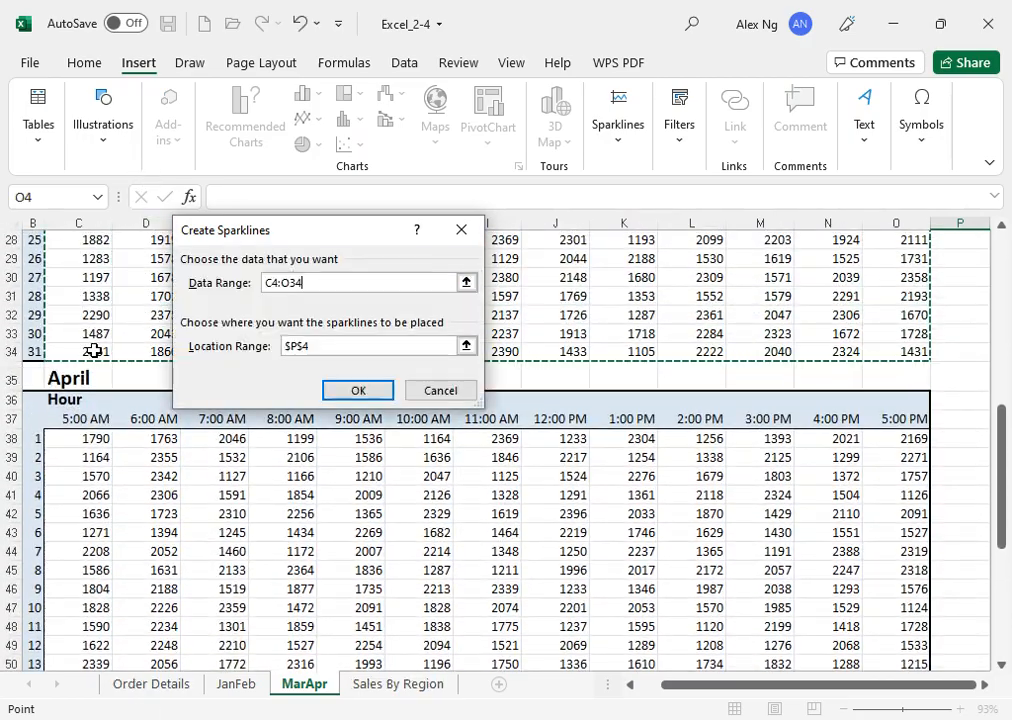
{"action": "left_click", "coordinate": [400, 345]}
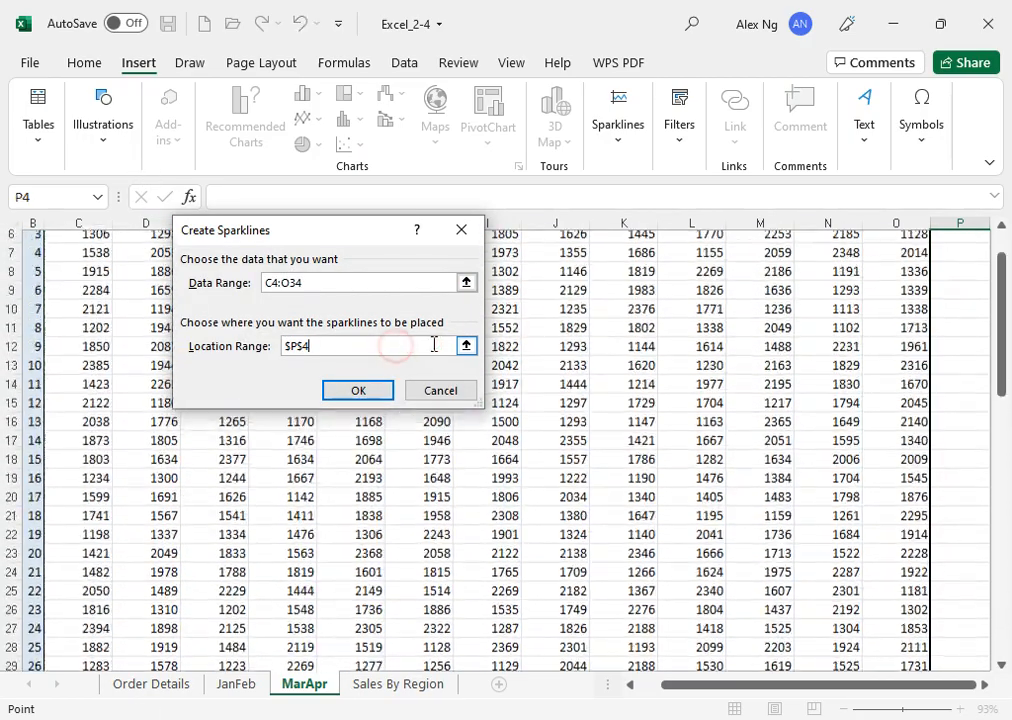
{"action": "left_click_drag", "start_coordinate": [947, 303], "coordinate": [958, 612]}
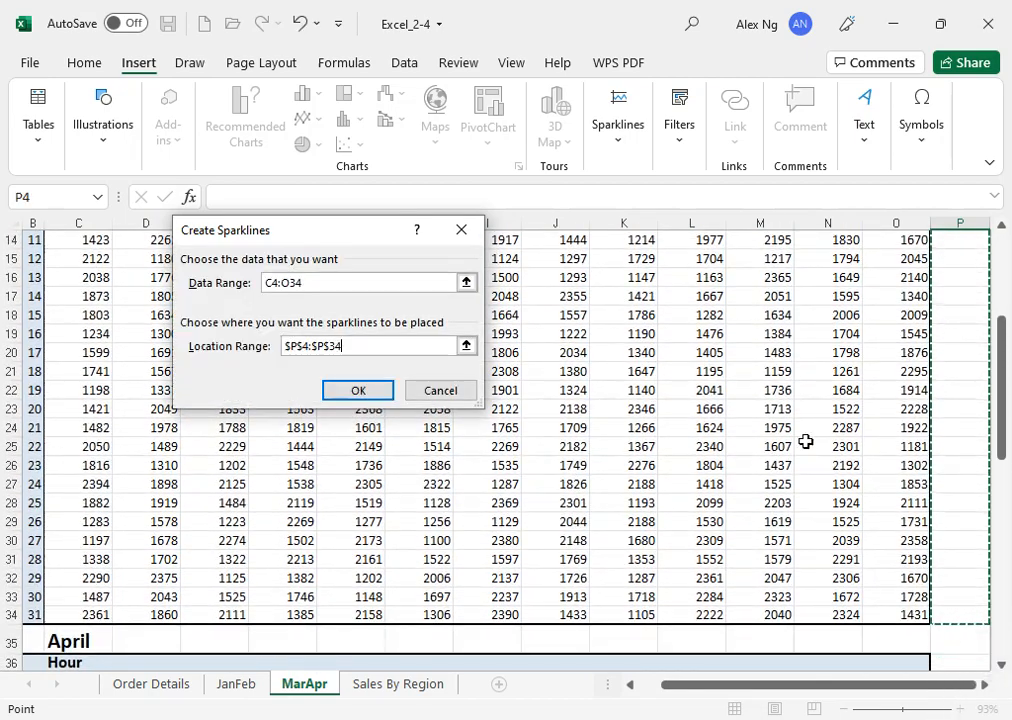
{"action": "scroll", "coordinate": [515, 418], "scroll_direction": "up", "scroll_amount": 3}
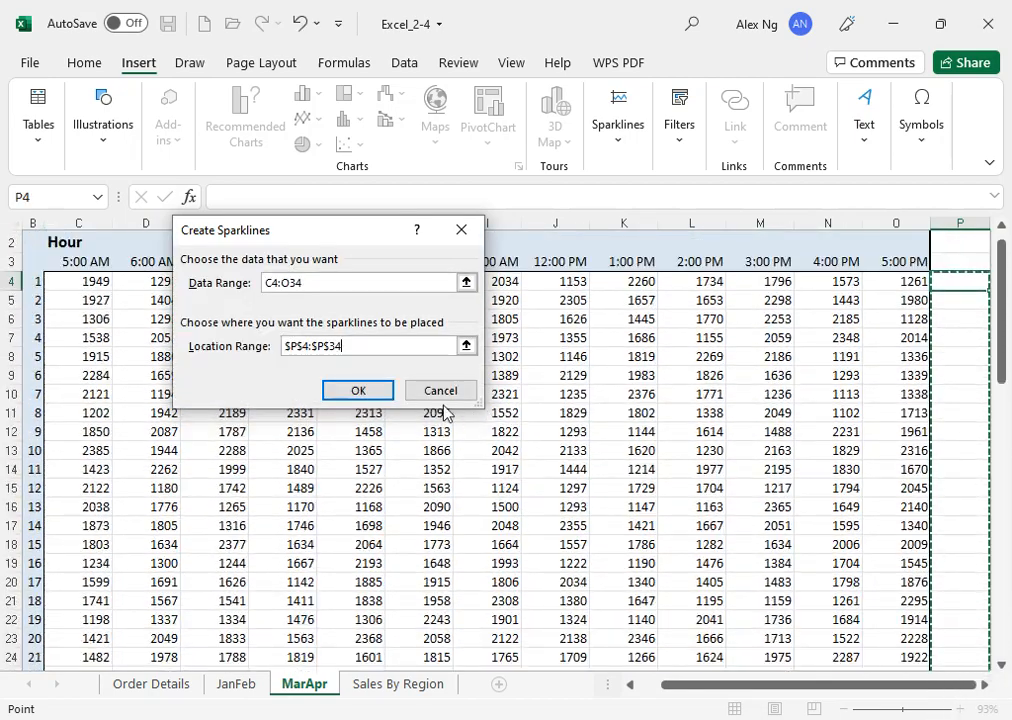
{"action": "left_click", "coordinate": [340, 391]}
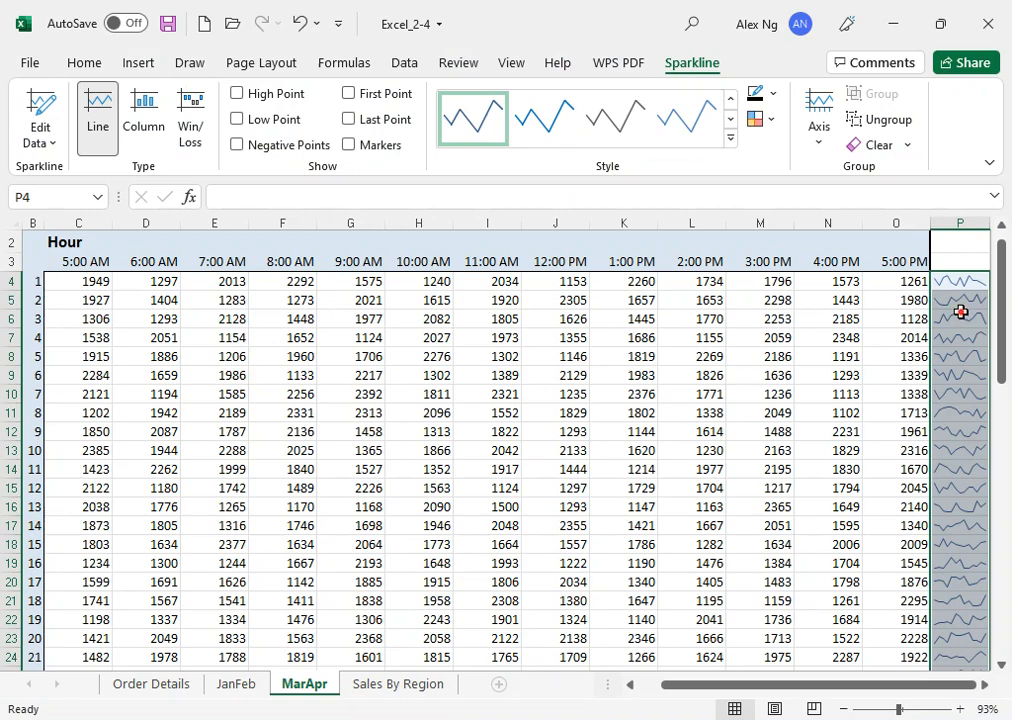
- Apply the Orange, Sparkline Style Accent 6, Darker 25% style to the March line sparklines in column P
{"action": "left_click", "coordinate": [960, 312]}
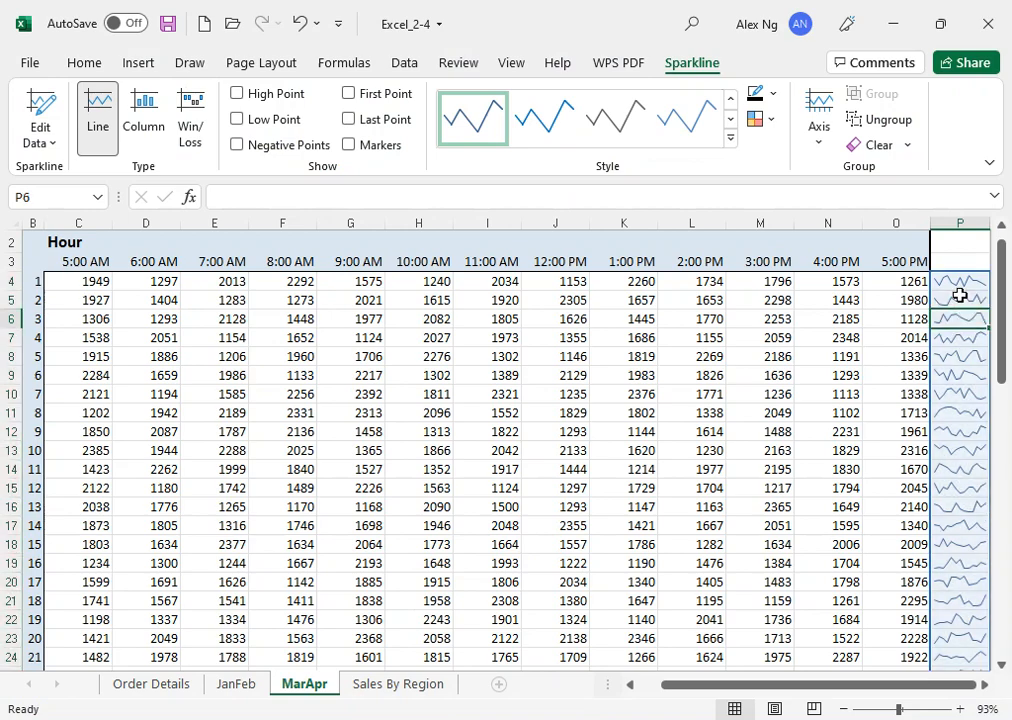
{"action": "left_click", "coordinate": [734, 145]}
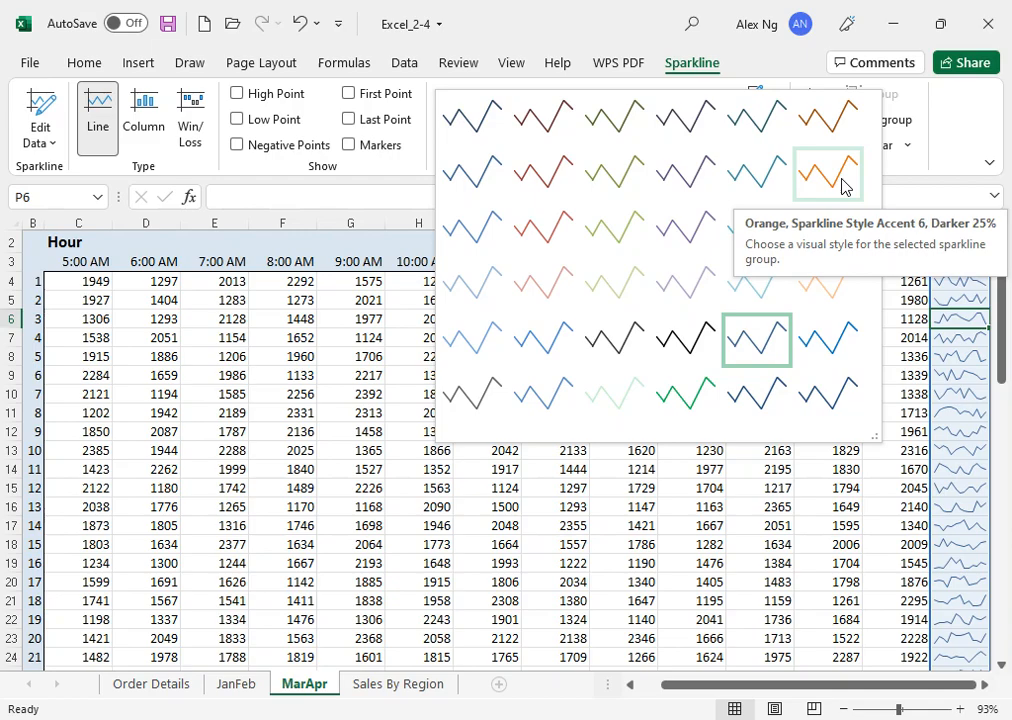
{"action": "left_click", "coordinate": [843, 186]}
- Read the MarApr data marker task in the PDF instructions in WPS Office, and turn on only Markers for the column P sparklines in Excel
{"action": "key", "text": "alt+Tab"}
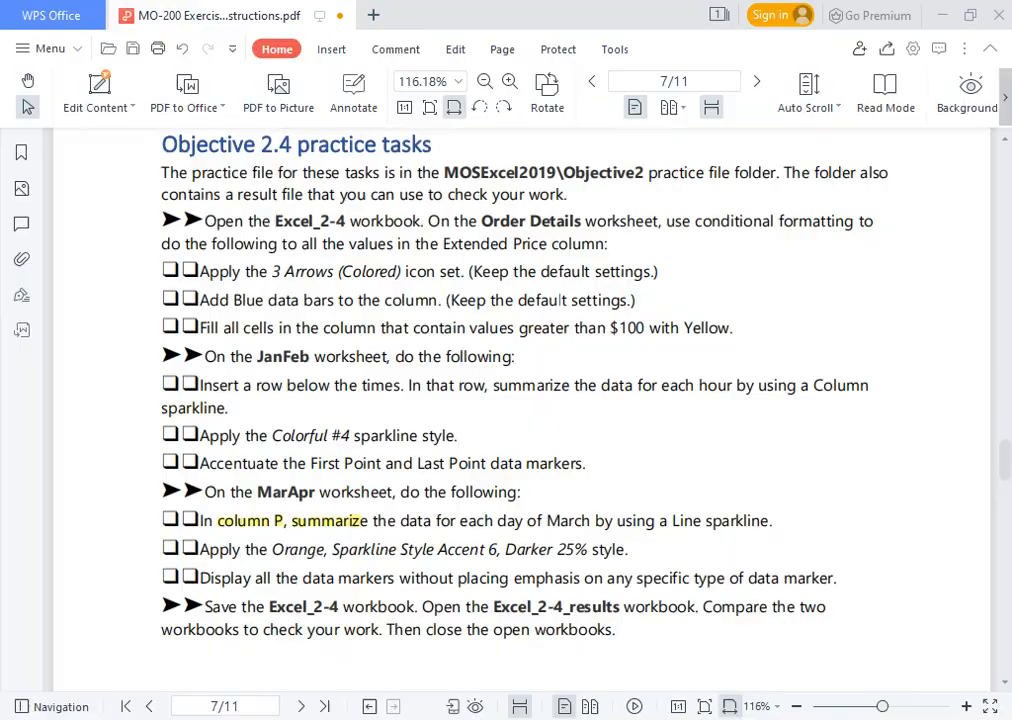
{"action": "left_click_drag", "start_coordinate": [202, 580], "coordinate": [723, 583]}
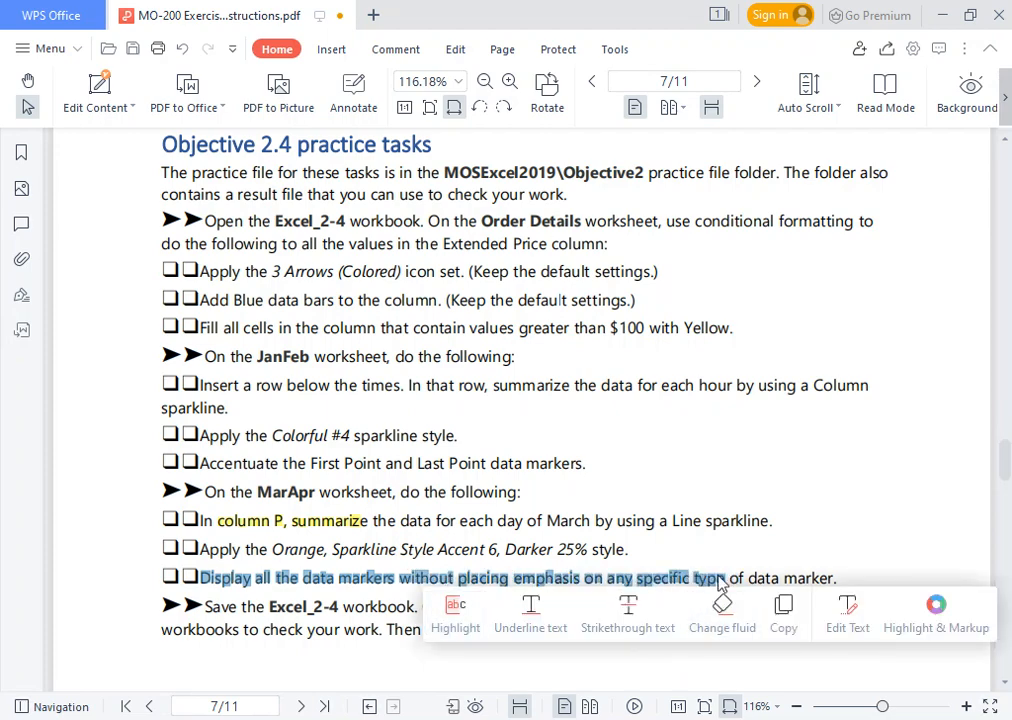
{"action": "left_click", "coordinate": [734, 560]}
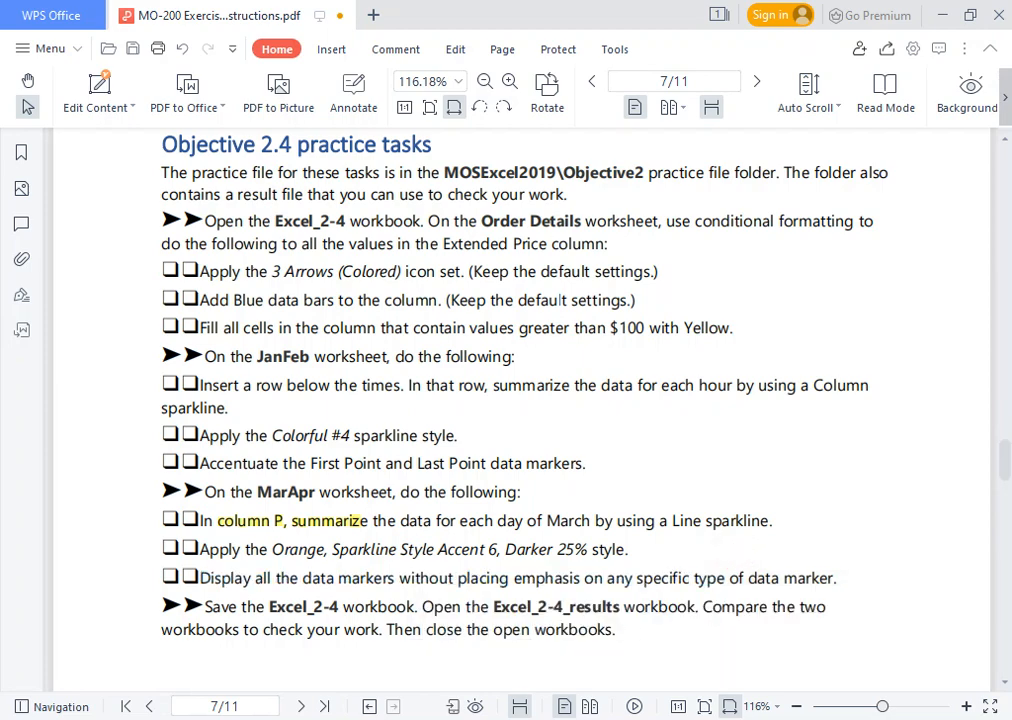
{"action": "key", "text": "alt+Tab"}
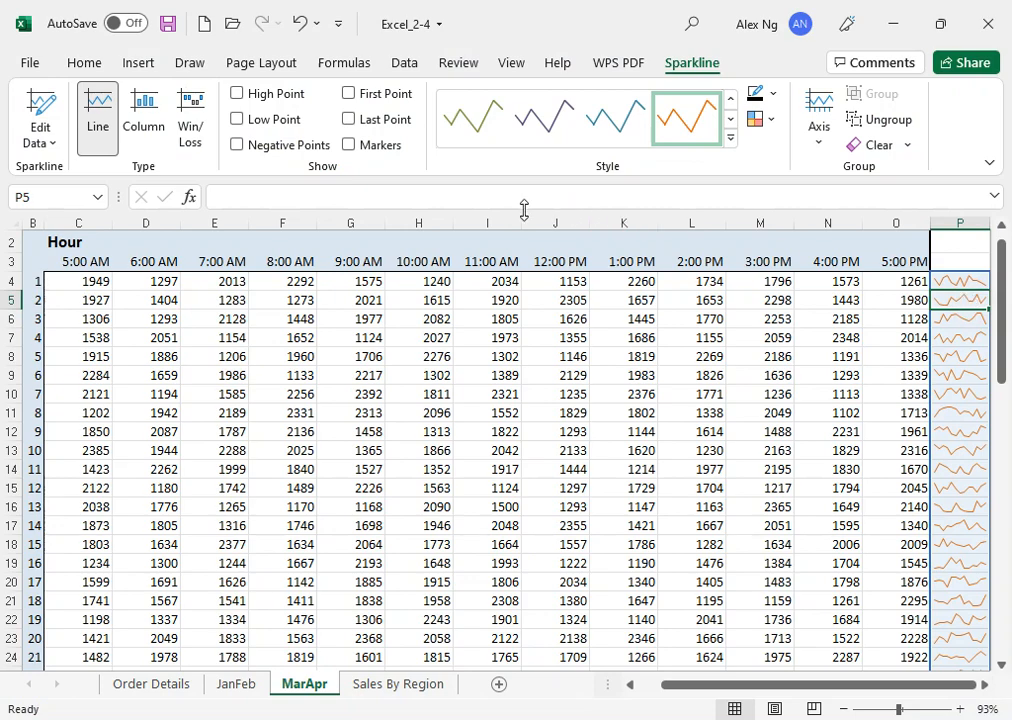
{"action": "left_click", "coordinate": [349, 146]}
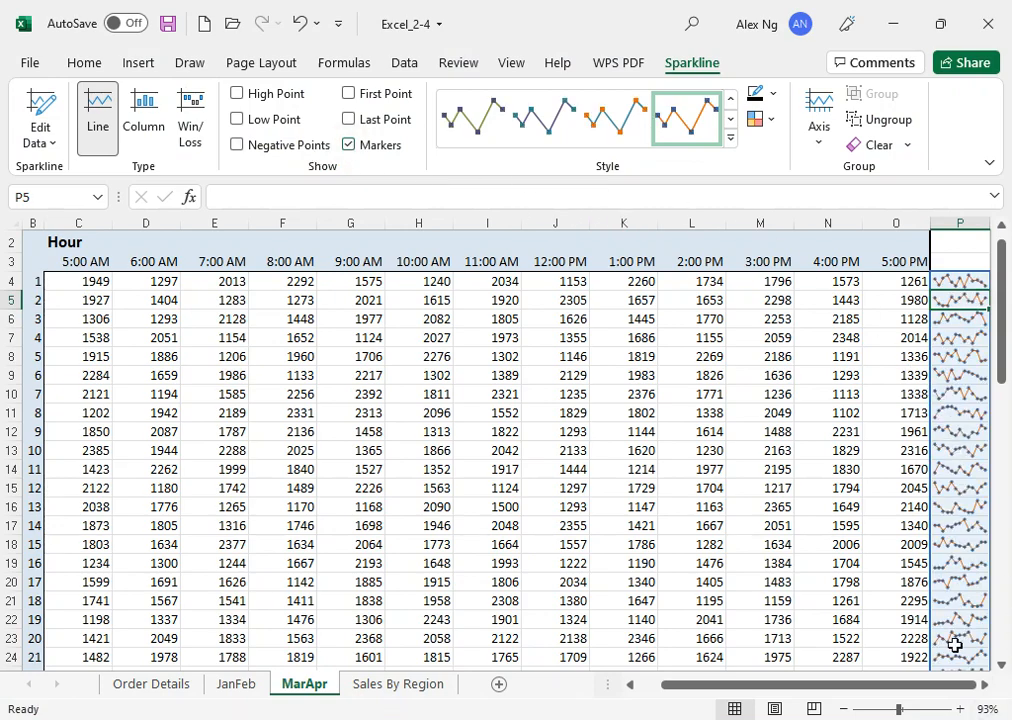
- Examine the data markers on the column P line sparklines up close, and switch back to the PDF instructions in WPS Office
{"action": "scroll", "coordinate": [903, 470], "scroll_direction": "up", "scroll_amount": 5}
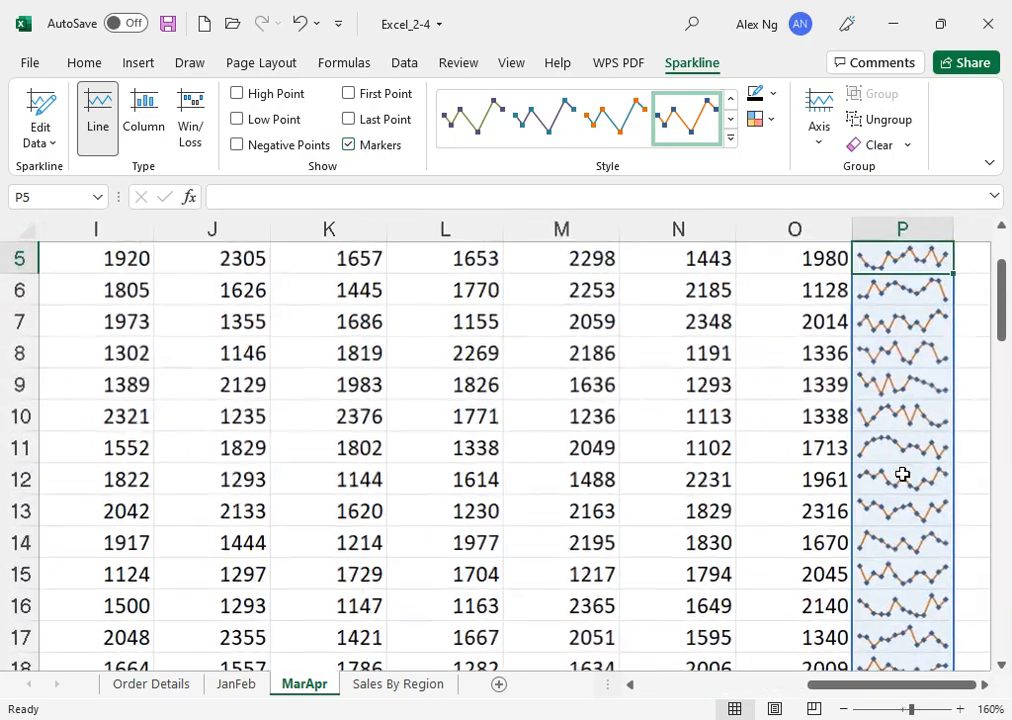
{"action": "left_click_drag", "start_coordinate": [899, 686], "coordinate": [971, 670]}
{"action": "left_click", "coordinate": [843, 380]}
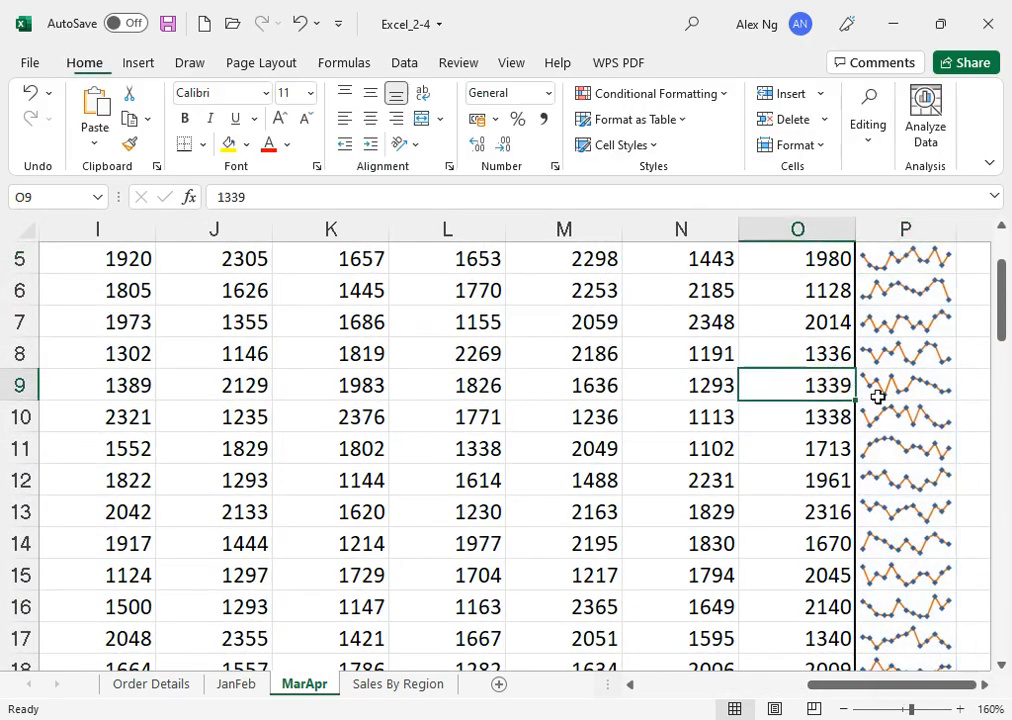
{"action": "scroll", "coordinate": [877, 397], "scroll_direction": "up", "scroll_amount": 2}
{"action": "left_click_drag", "start_coordinate": [904, 686], "coordinate": [985, 657]}
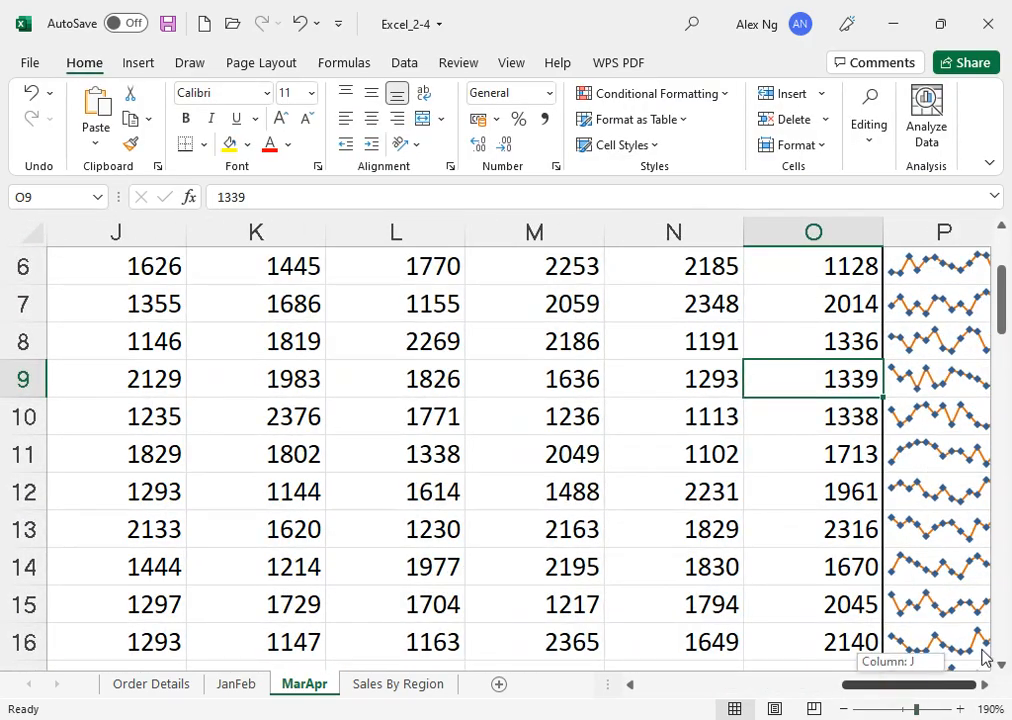
{"action": "scroll", "coordinate": [955, 435], "scroll_direction": "up", "scroll_amount": 2}
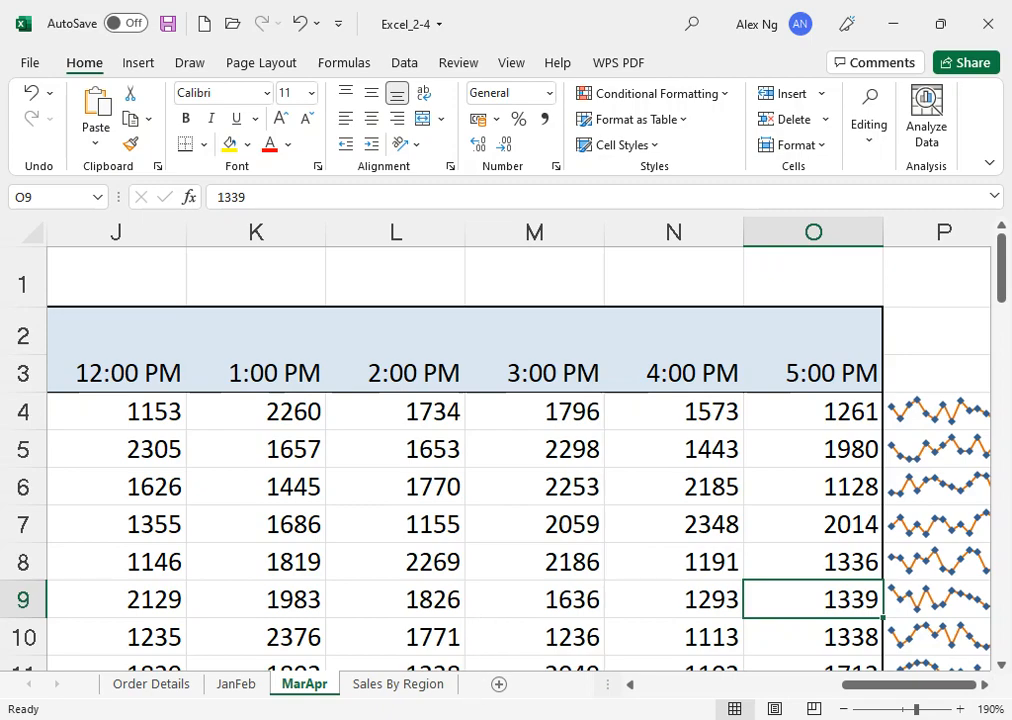
{"action": "key", "text": "alt+Tab"}
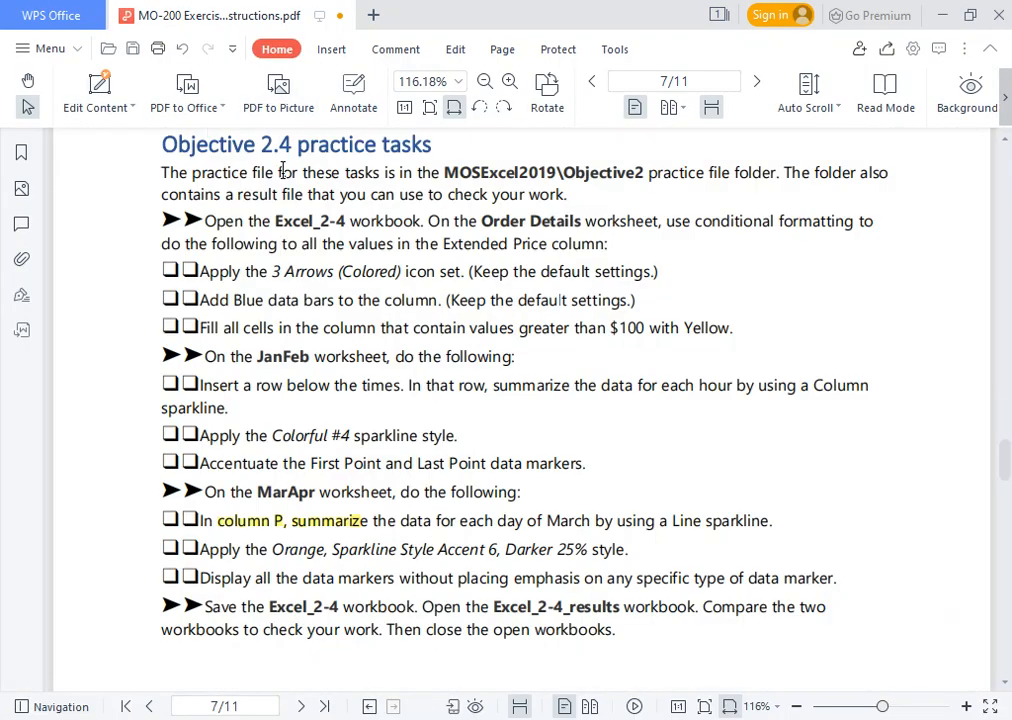